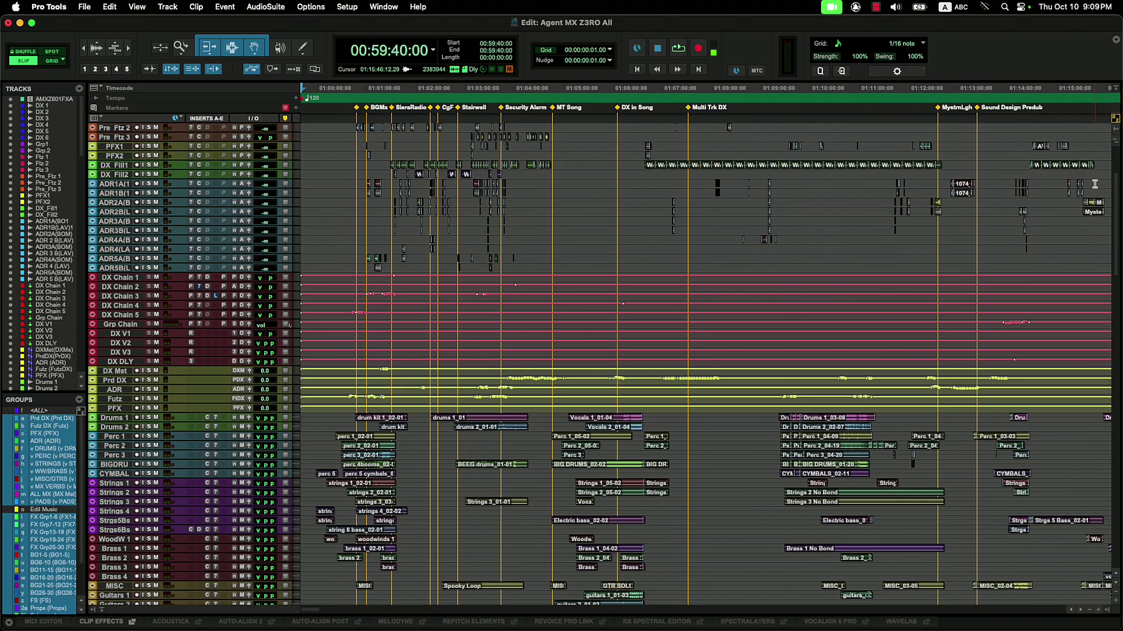
# Scroll down through the session's dialogue, music and FX tracks in the Edit window
pyautogui.scroll(-10, 1095, 184)
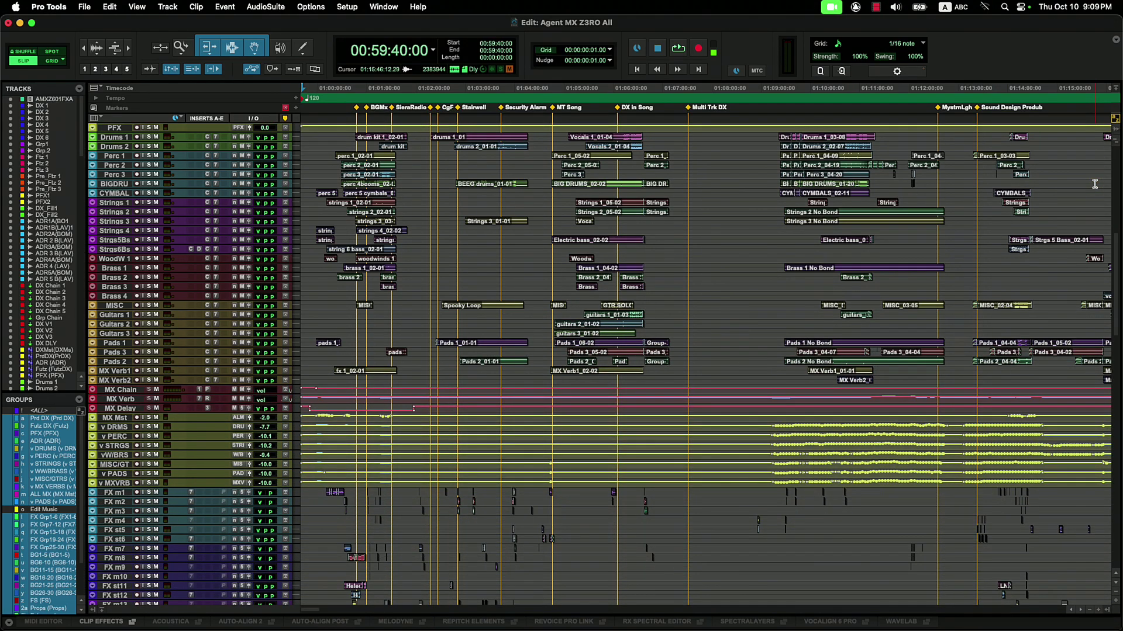
pyautogui.scroll(-13, 1095, 185)
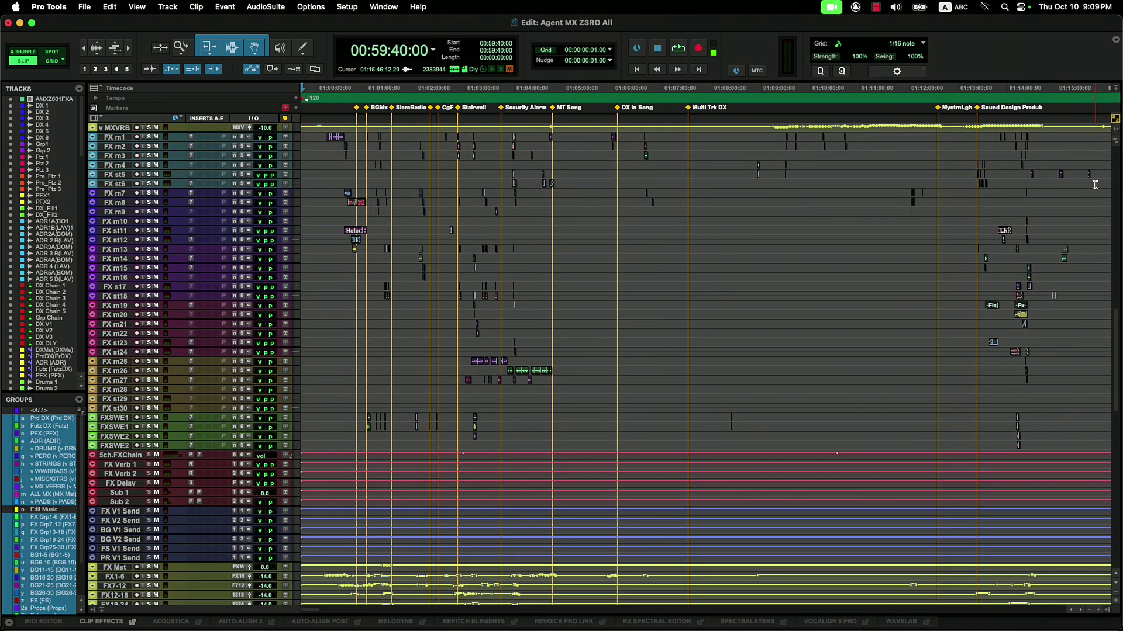
pyautogui.scroll(-15, 1095, 184)
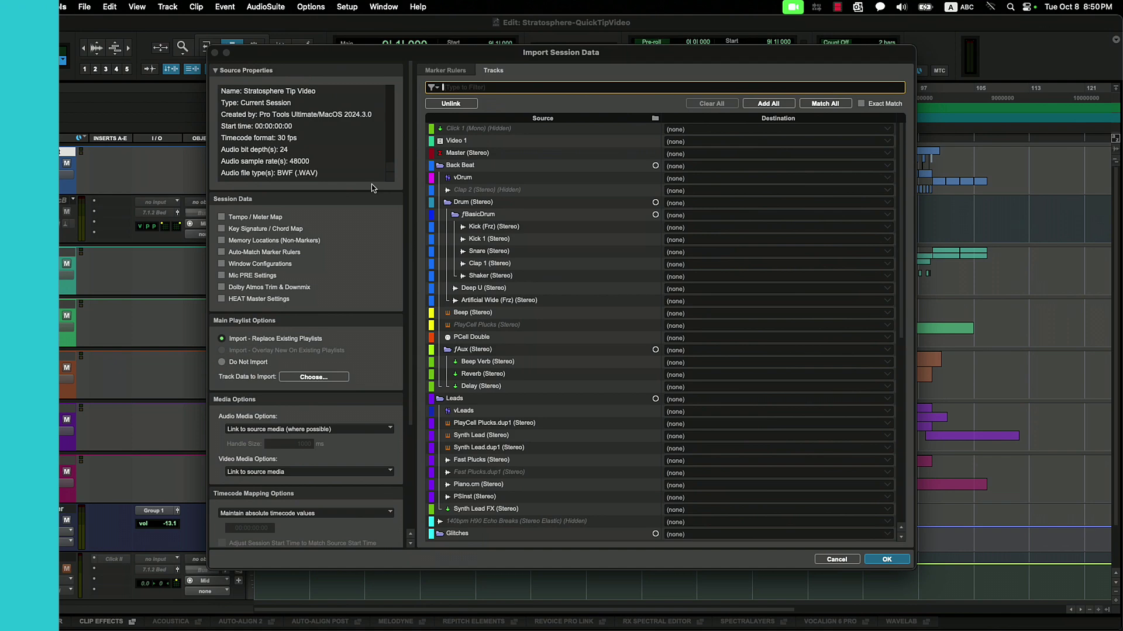
# Check the source's Marker Rulers, then set Verse Lead Vocal's destination to New Track
pyautogui.scroll(-5, 342, 241)
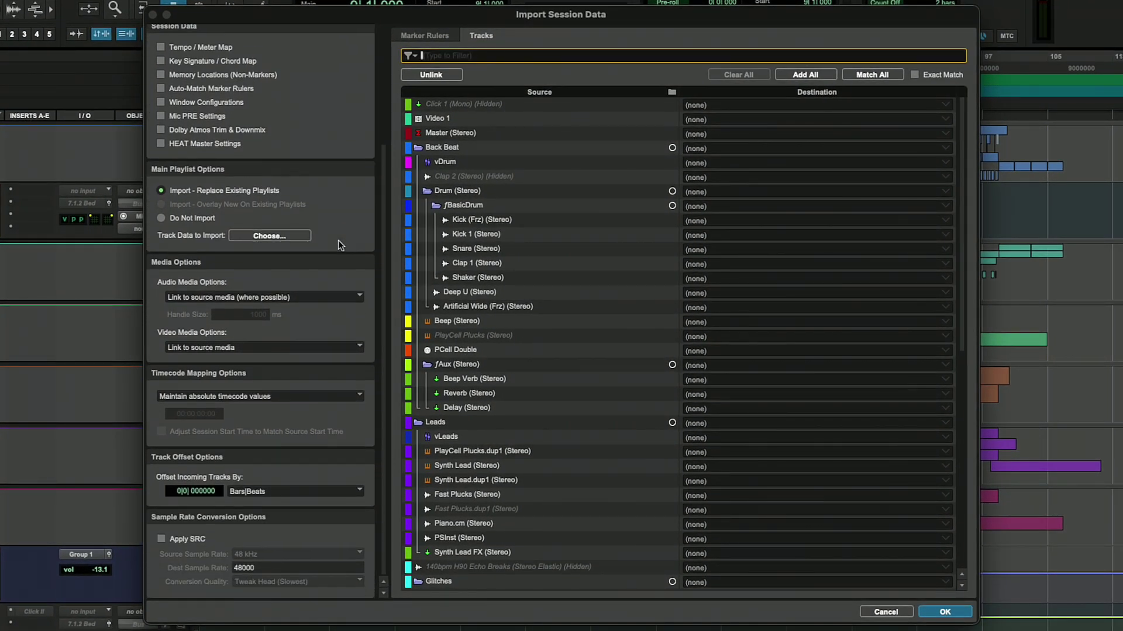
pyautogui.scroll(5, 338, 241)
pyautogui.scroll(2, 338, 240)
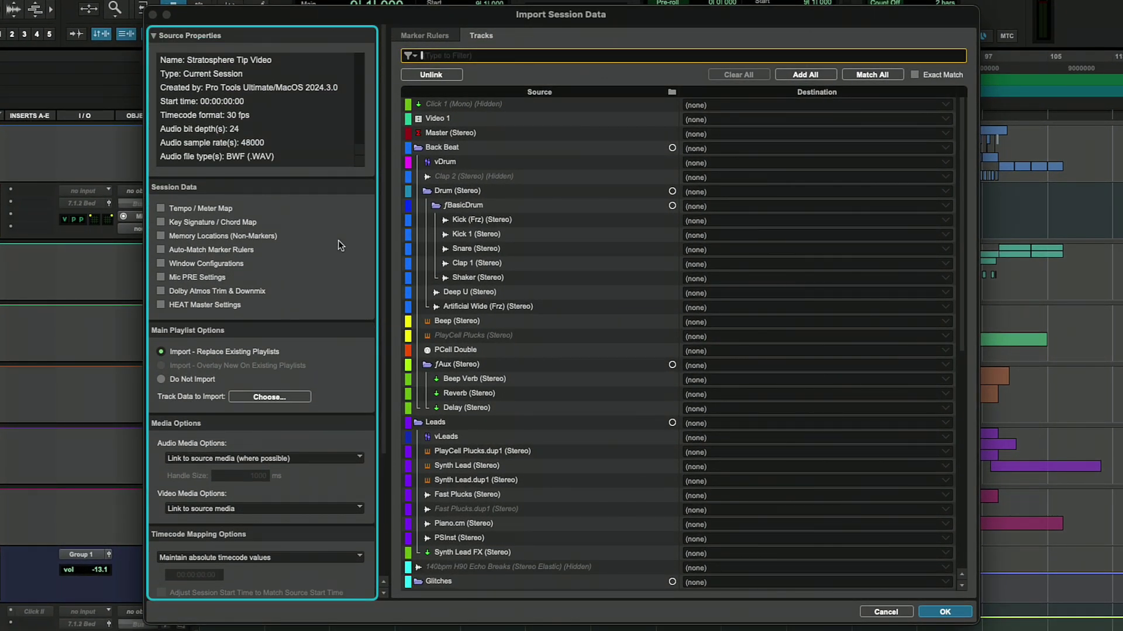
pyautogui.click(433, 37)
pyautogui.click(481, 35)
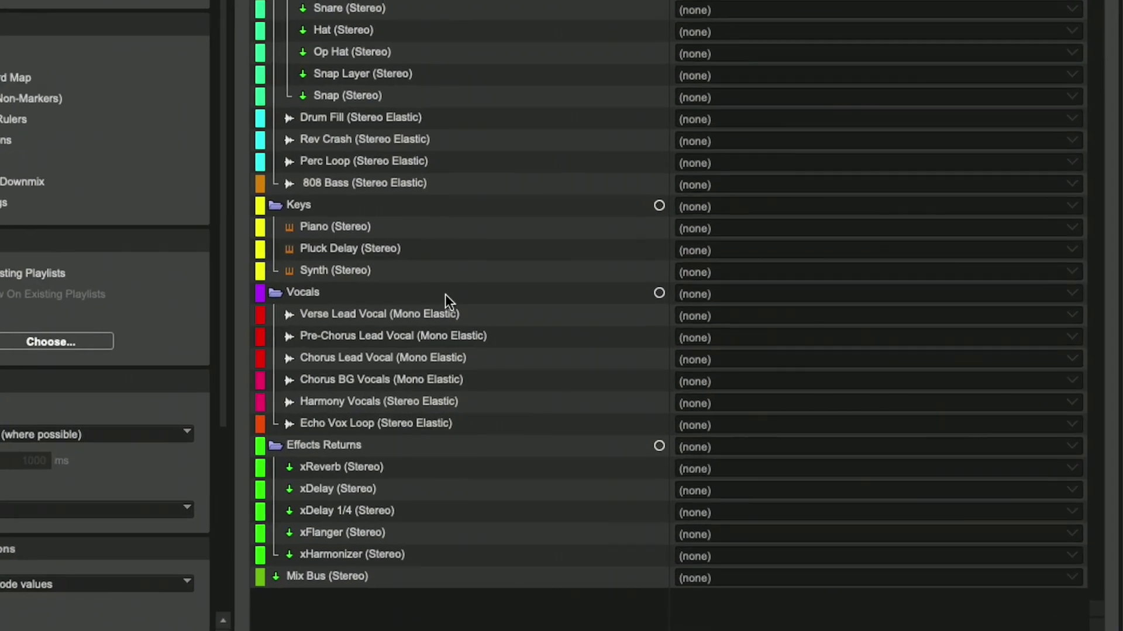
pyautogui.click(446, 314)
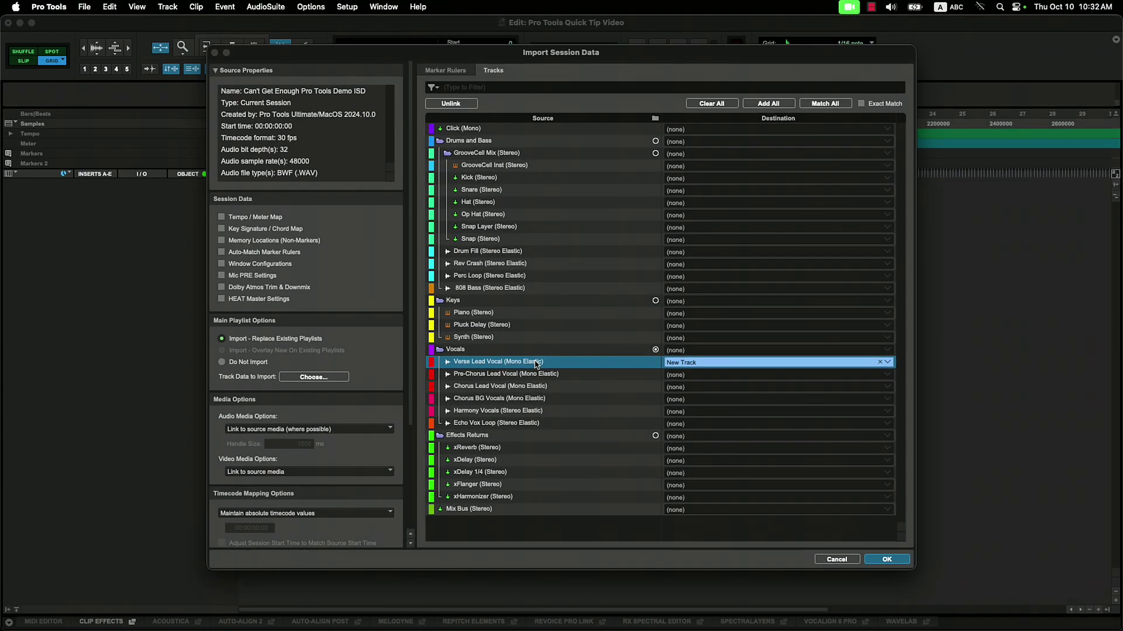
# Import Verse Lead Vocal, reveal its volume automation lane and open its EQP-1A plugin
pyautogui.press('Return')
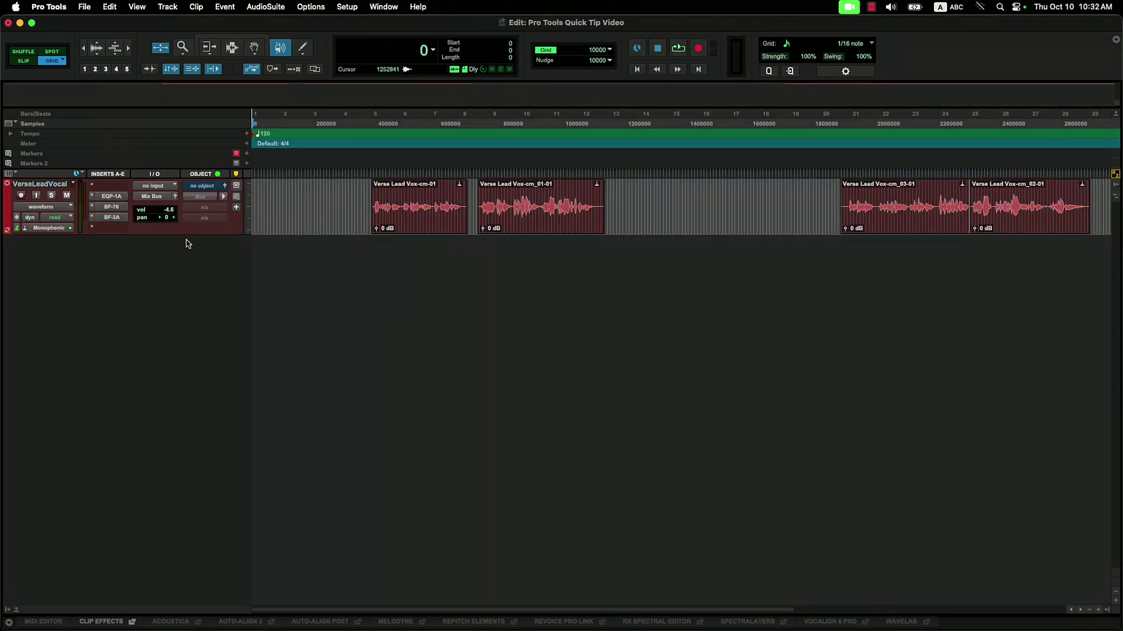
pyautogui.click(8, 232)
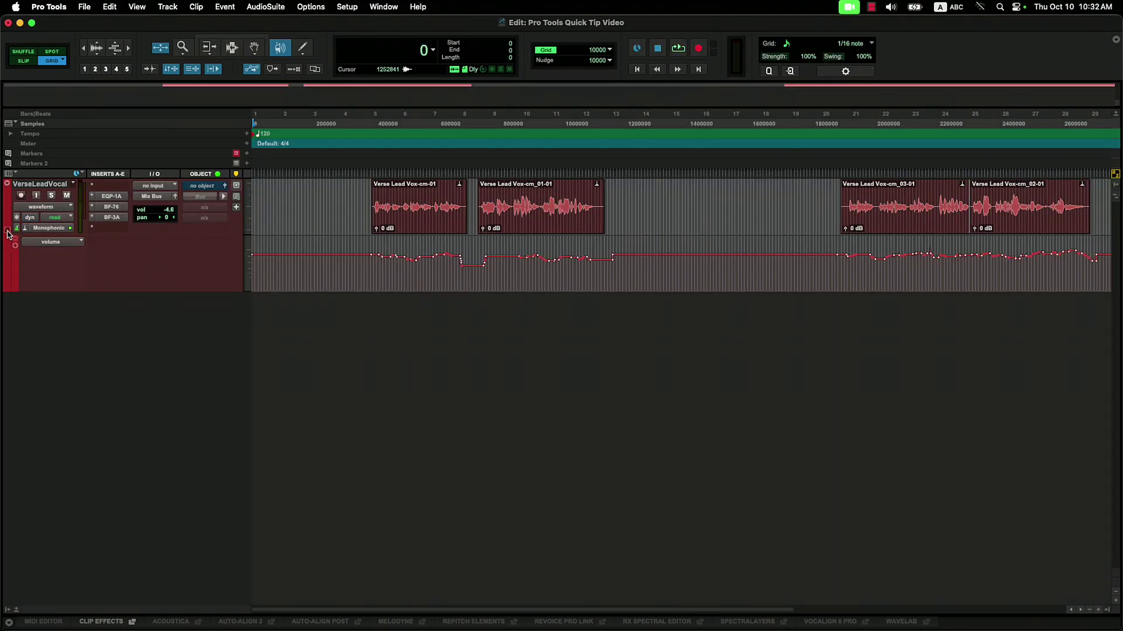
pyautogui.click(110, 197)
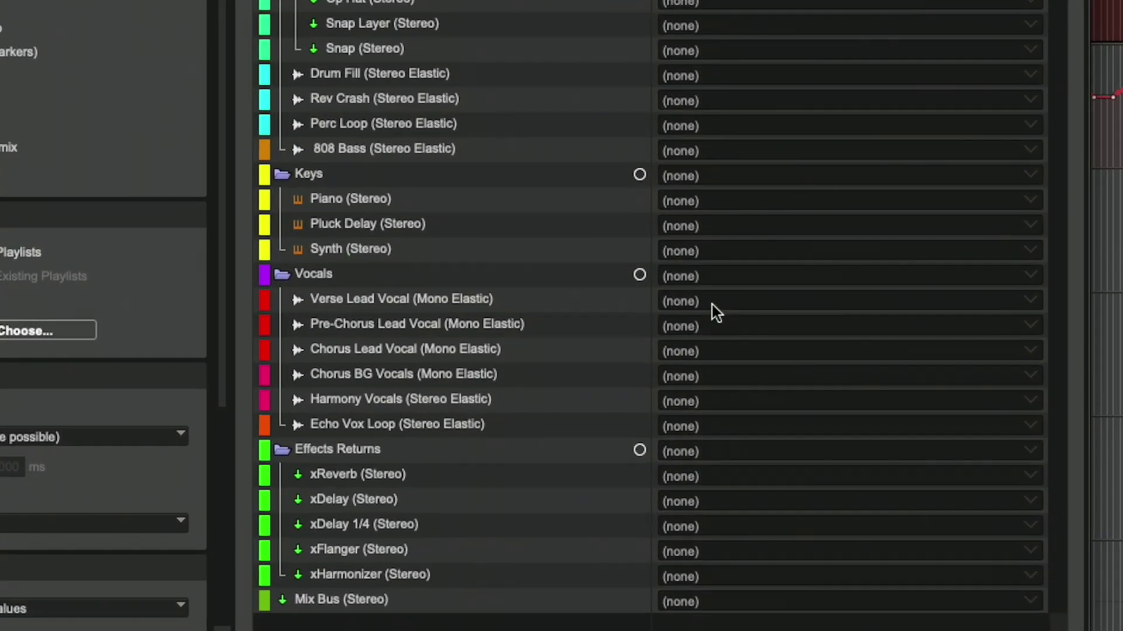
# Map Verse Lead Vocal, Pre-Chorus Lead Vocal and Chorus BG Vocals onto their same-named existing tracks
pyautogui.click(704, 322)
pyautogui.click(706, 344)
pyautogui.click(716, 329)
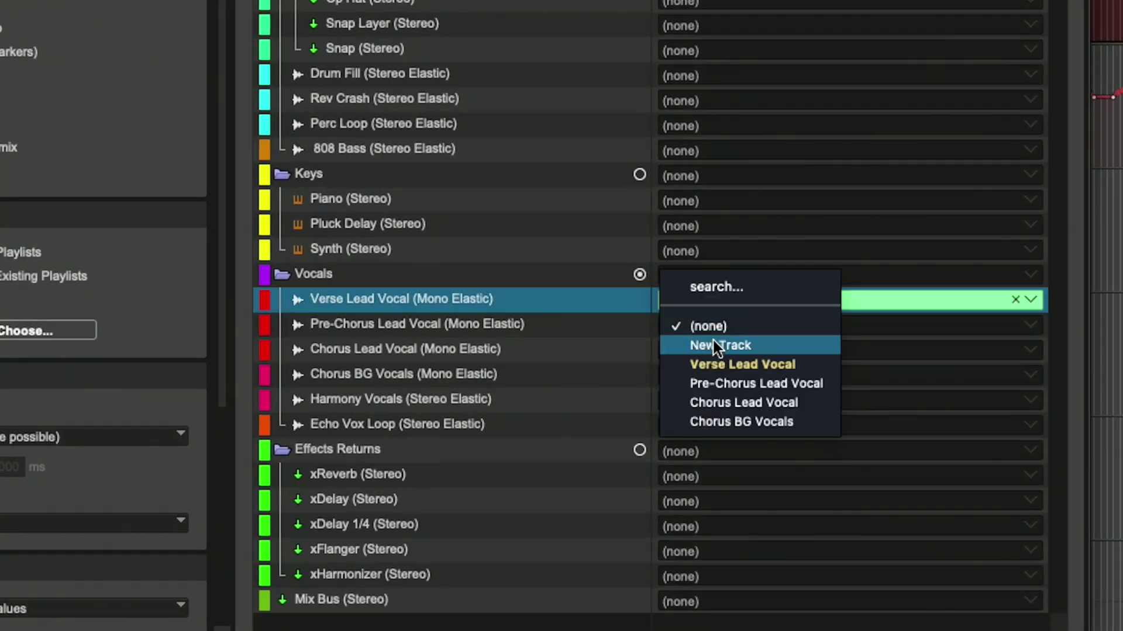
pyautogui.click(711, 381)
pyautogui.click(711, 377)
pyautogui.click(715, 472)
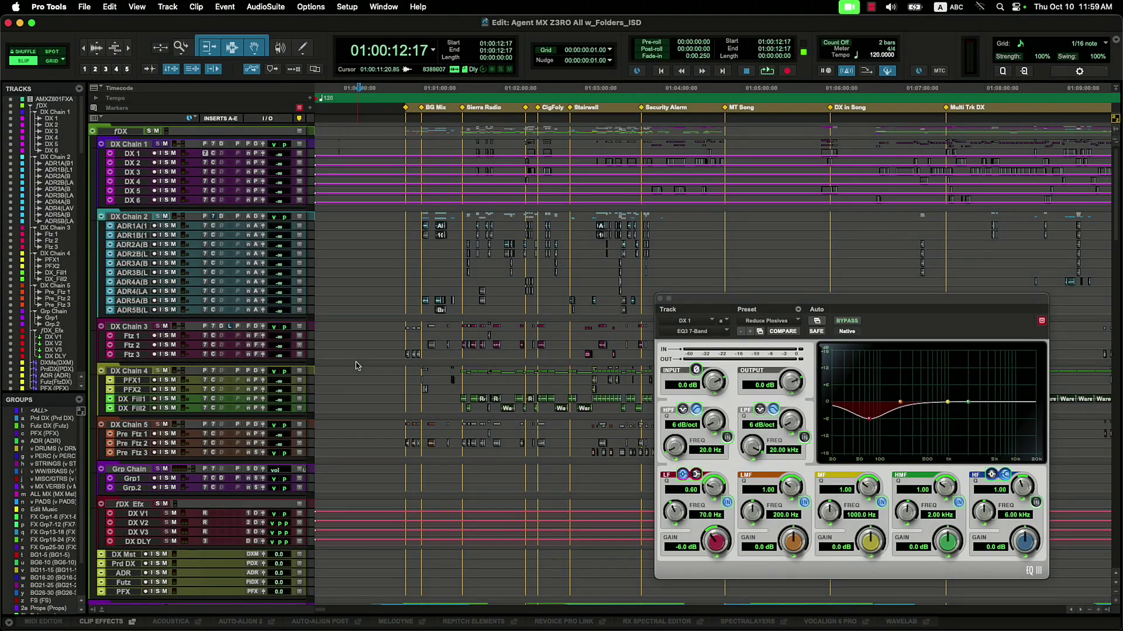
# Start a Session Data import and open Agent MX Z3RO All w_Folders.ptx as the source
pyautogui.hotkey('alt', 'shift', 'i')
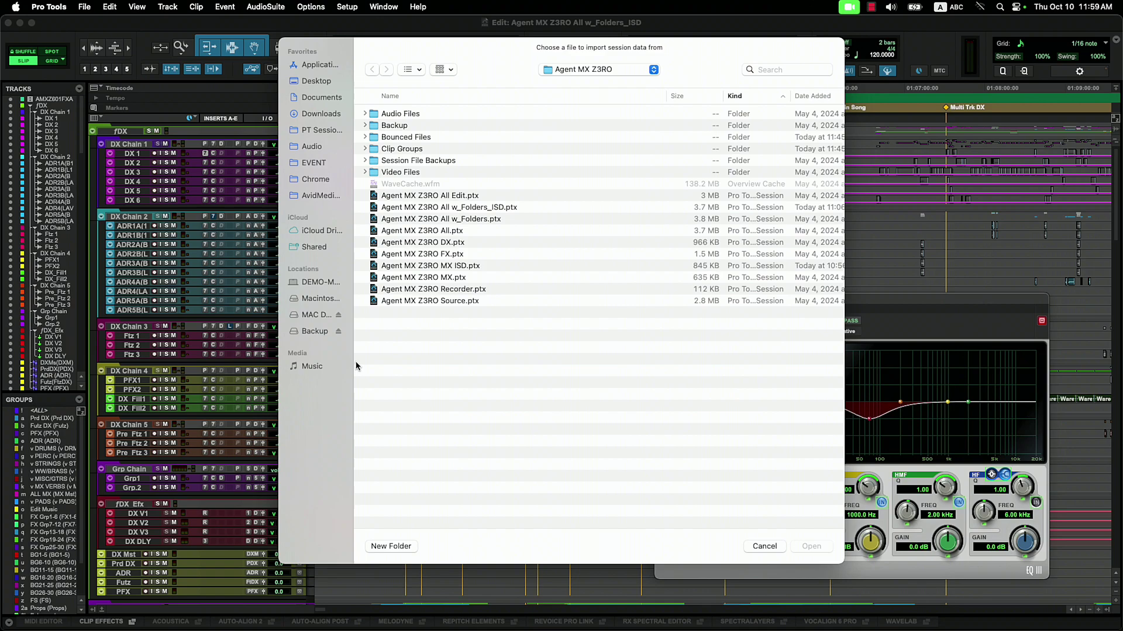
pyautogui.click(392, 222)
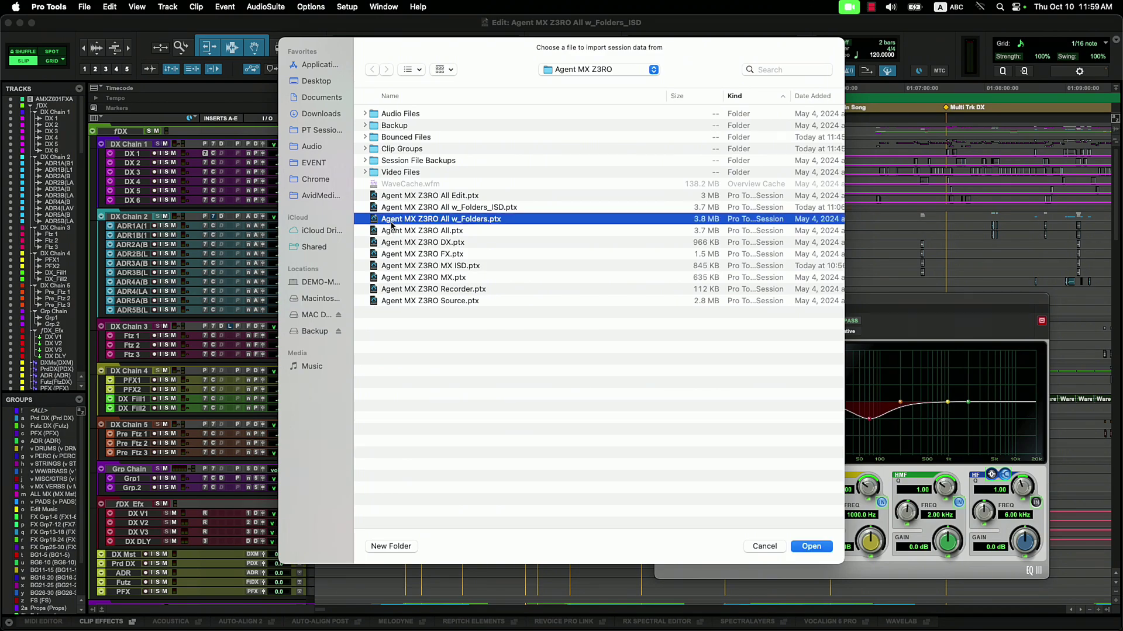
pyautogui.doubleClick(392, 226)
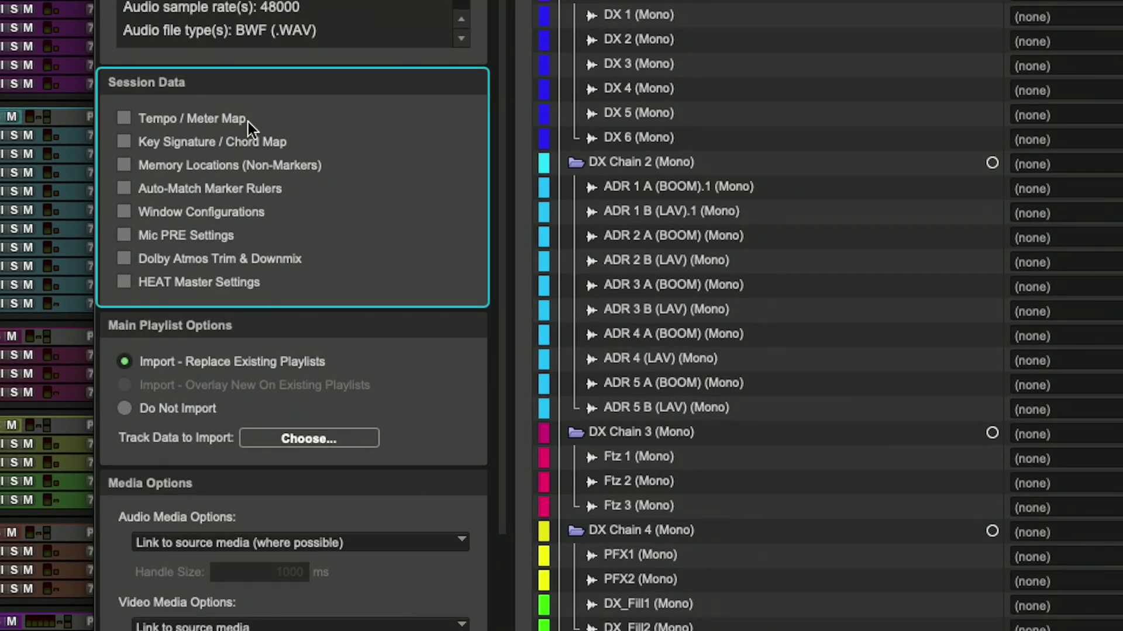
# Include the Tempo/Meter Map, match DX 1–DX 6 to existing tracks, and overlay new playlists
pyautogui.click(236, 122)
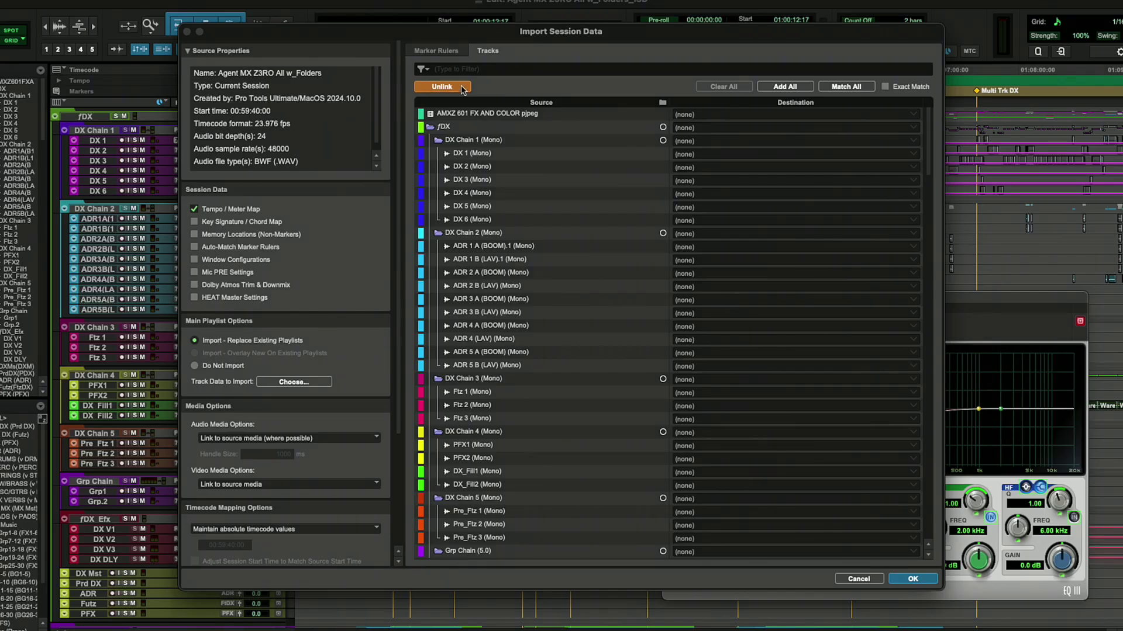
pyautogui.click(647, 15)
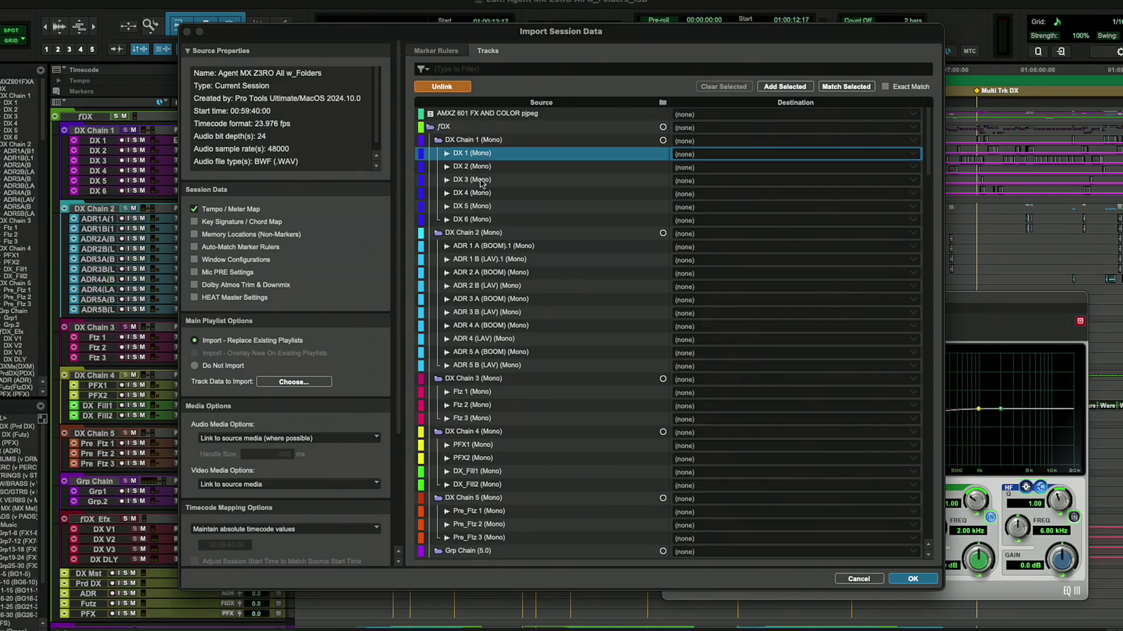
pyautogui.keyDown('shift'); pyautogui.click(479, 220); pyautogui.keyUp('shift')
pyautogui.click(839, 87)
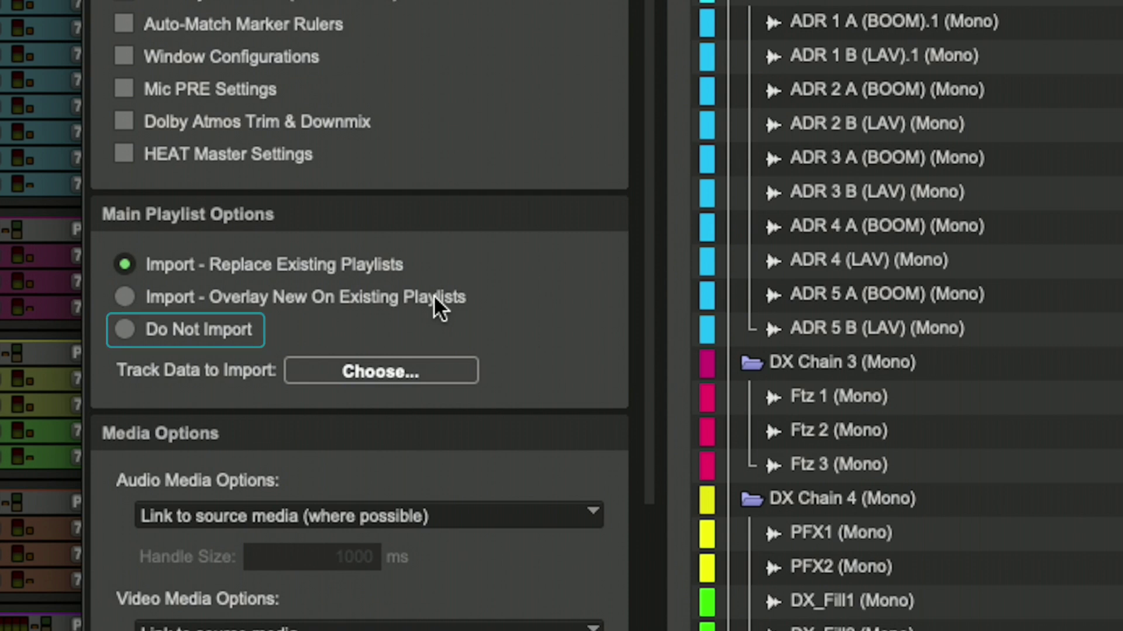
pyautogui.click(434, 297)
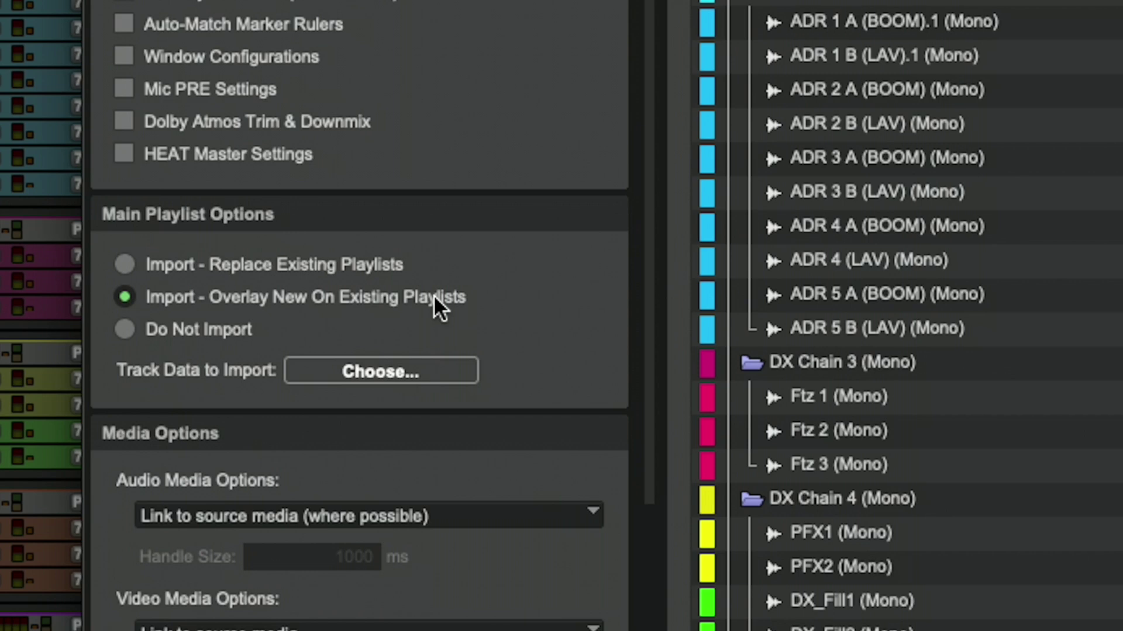
# Recall track-data preset 2 (volume/pan automation, plugin settings, track colors) and run the import
pyautogui.click(435, 365)
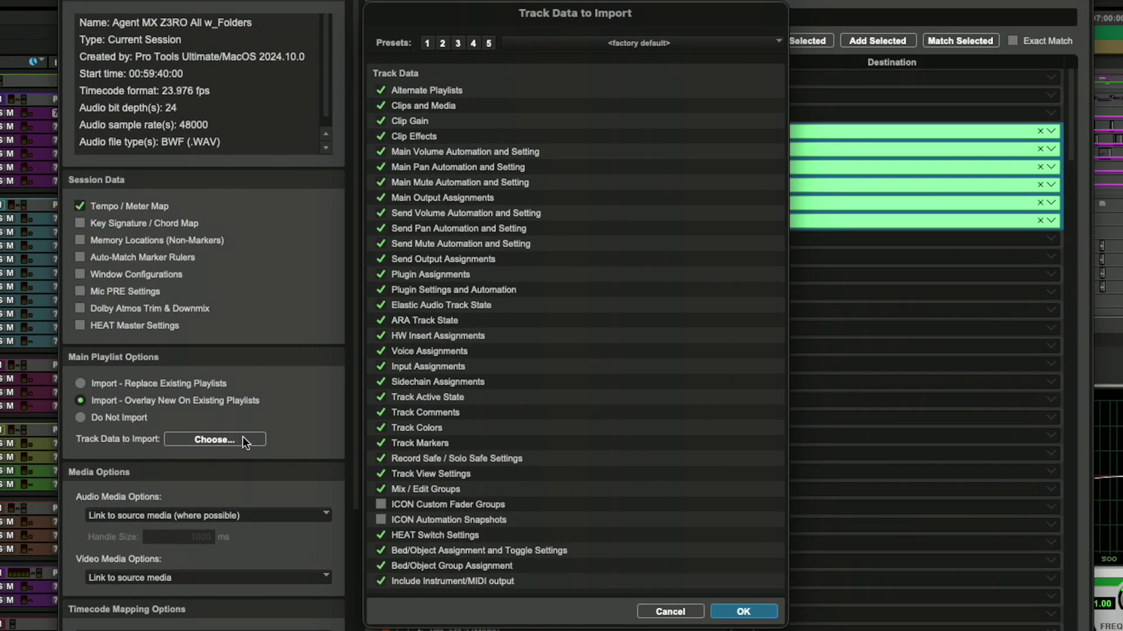
pyautogui.press('super+2')
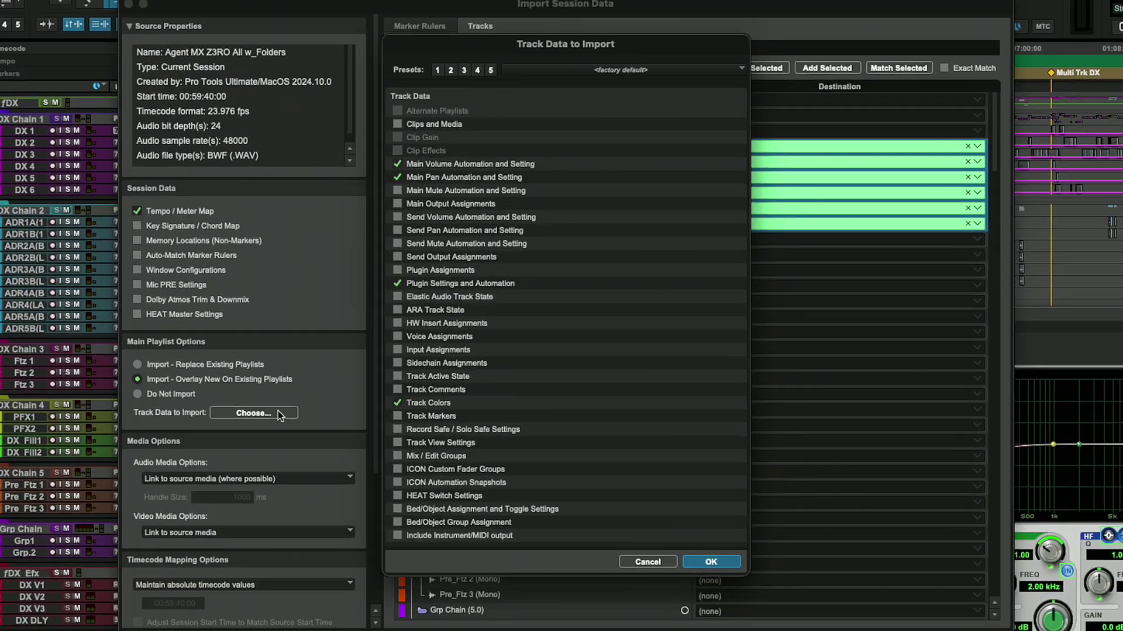
pyautogui.press('Return')
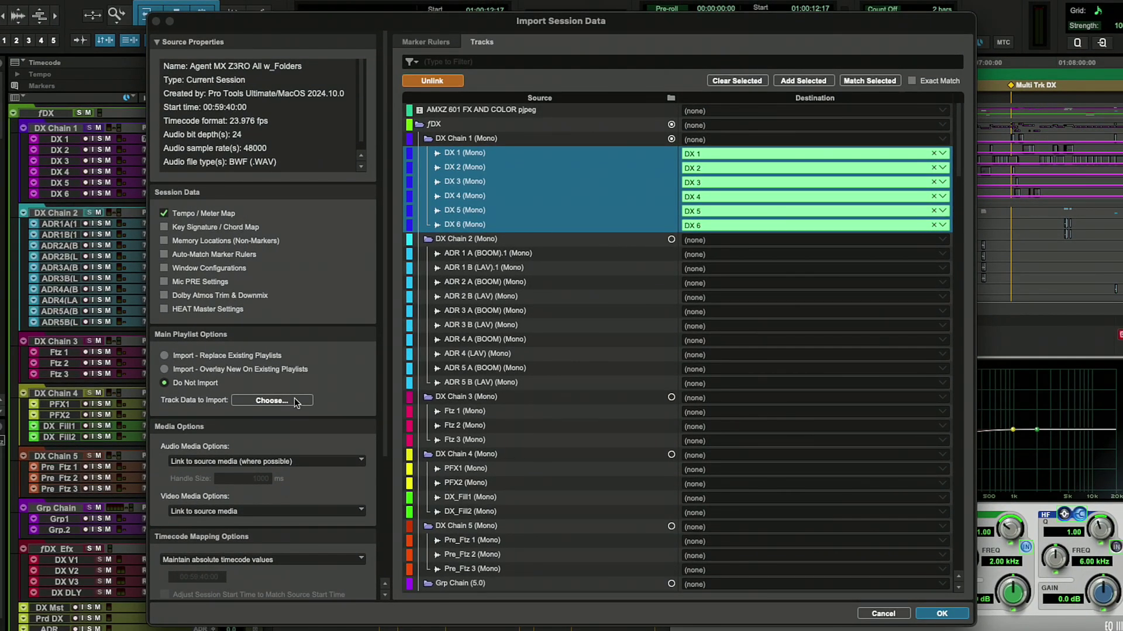
pyautogui.press('Return')
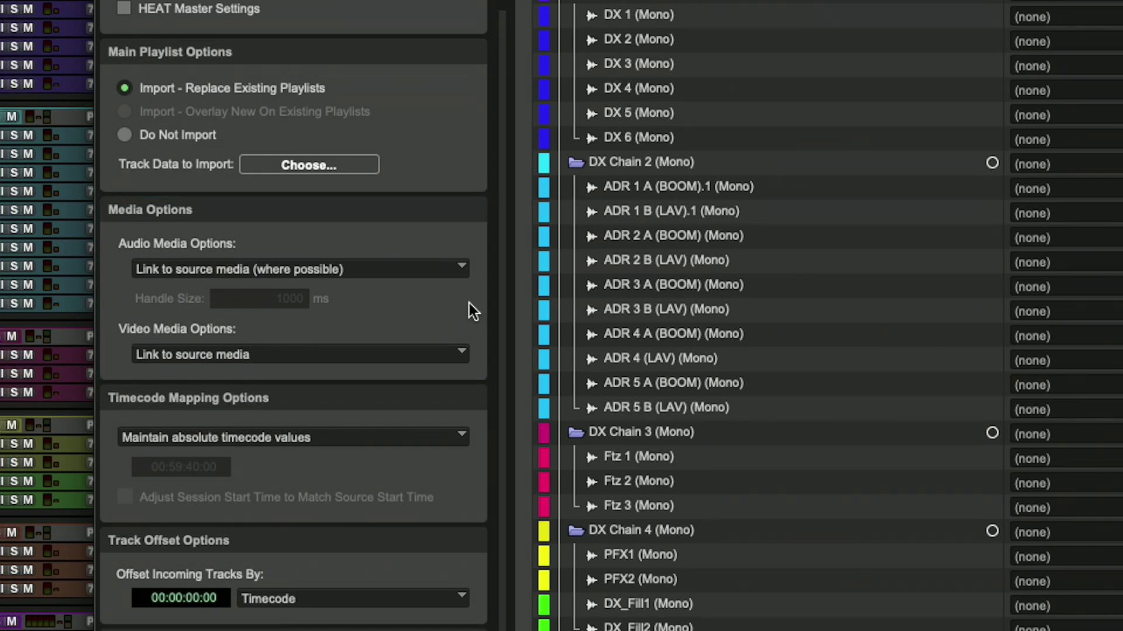
# Consolidate audio from source media with 1000 ms handles and copy video from source media
pyautogui.click(461, 275)
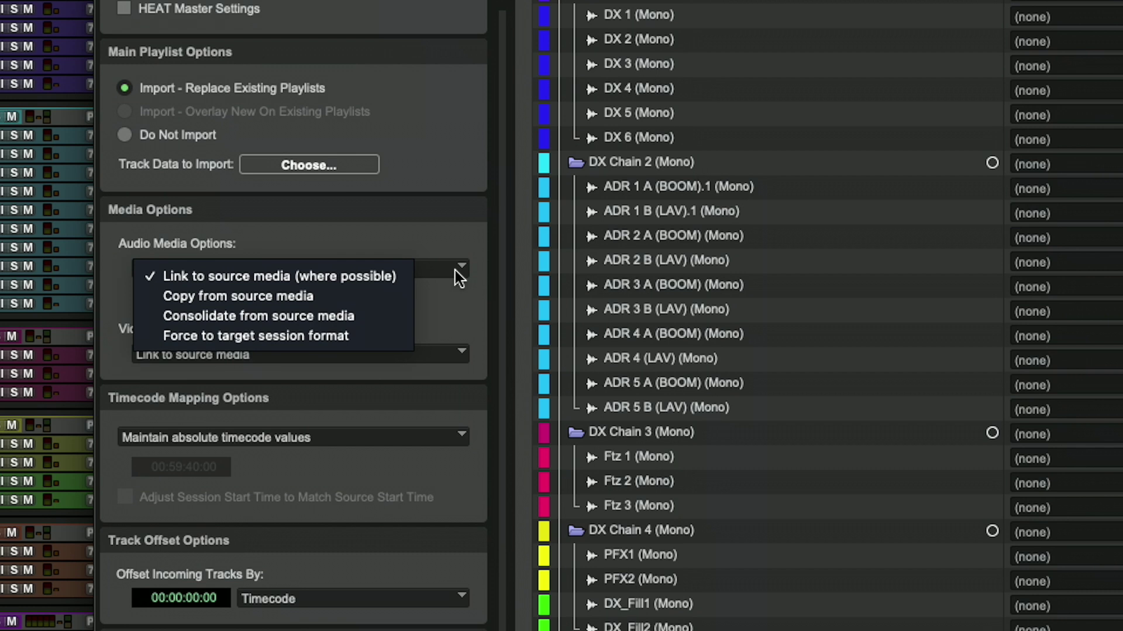
pyautogui.click(405, 316)
pyautogui.click(406, 354)
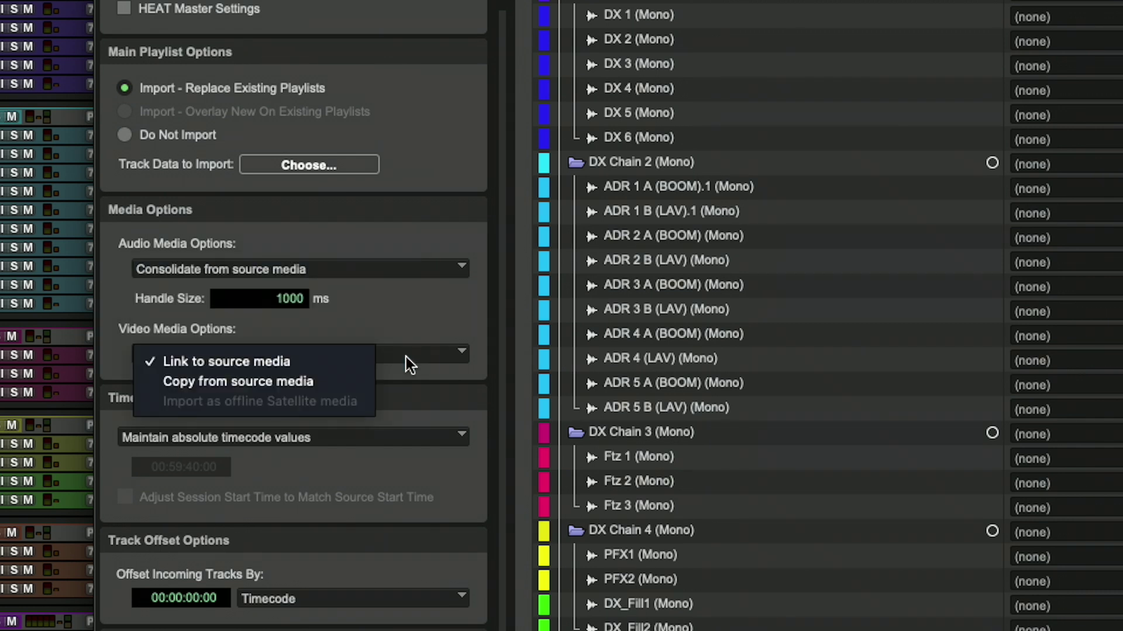
pyautogui.click(358, 380)
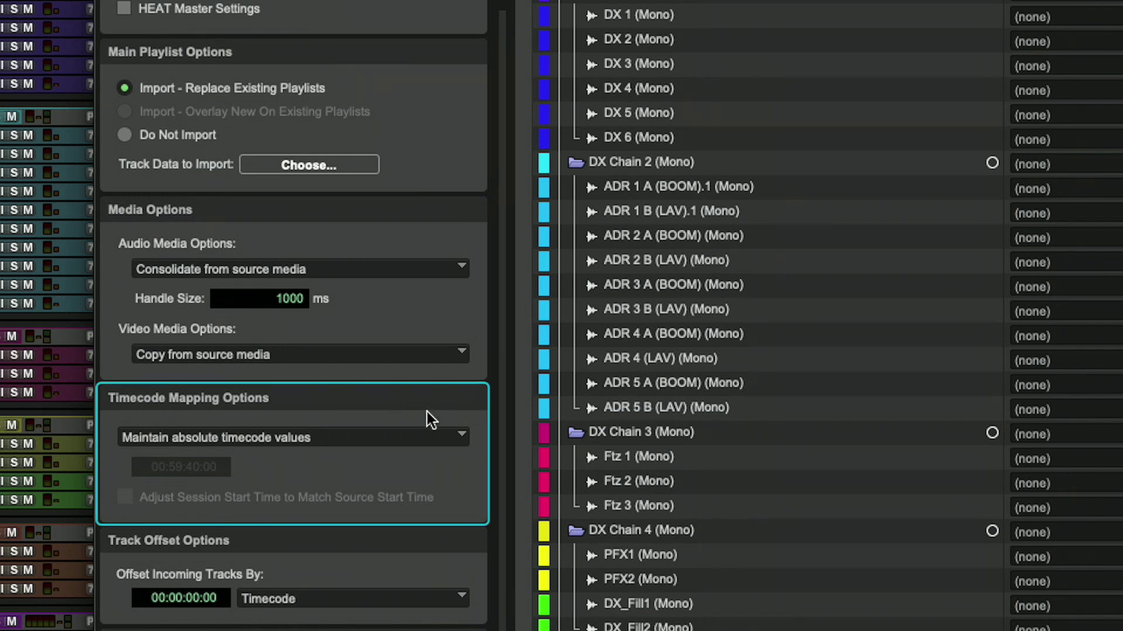
# Keep Maintain absolute timecode values and offset incoming tracks by 00:00:00:22
pyautogui.click(448, 442)
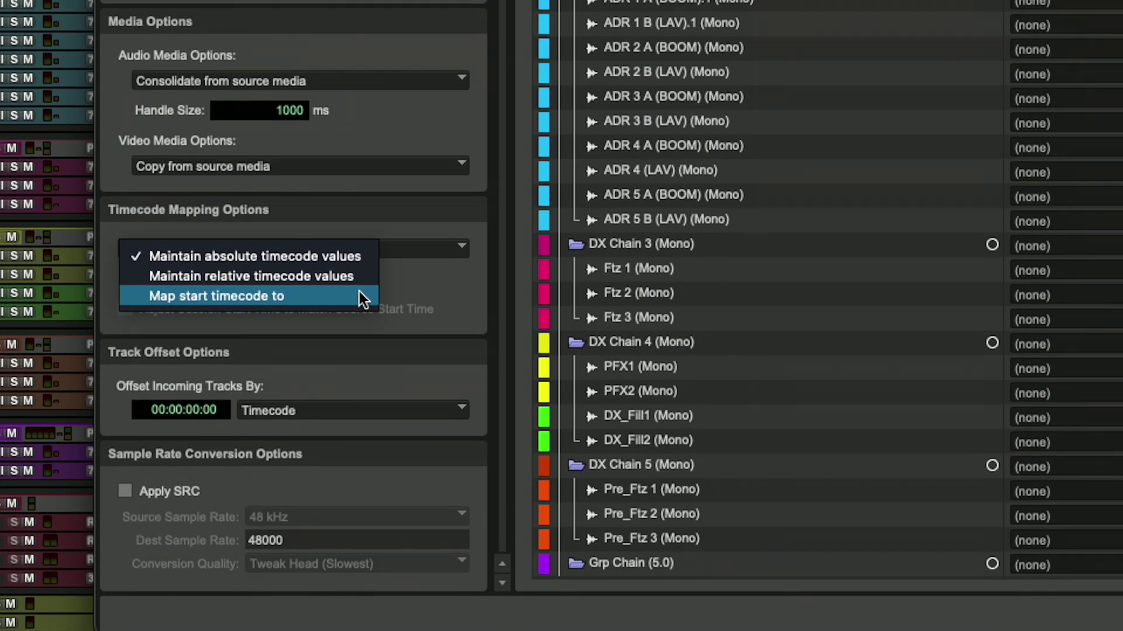
pyautogui.click(423, 309)
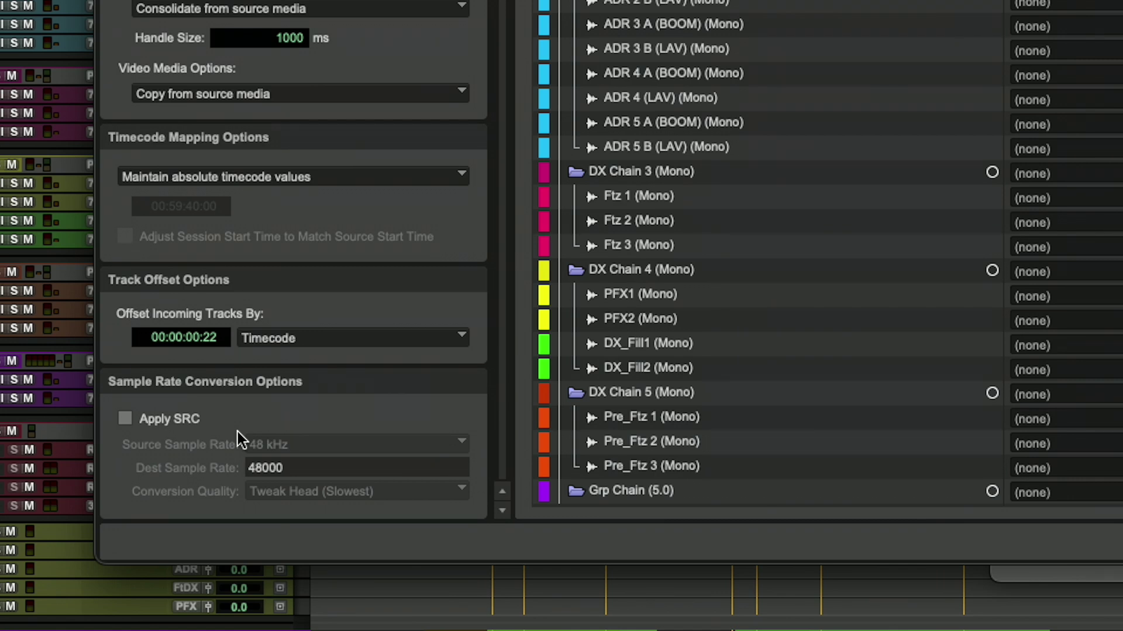
# Enable Apply SRC with a 44.1 kHz source sample rate
pyautogui.click(198, 422)
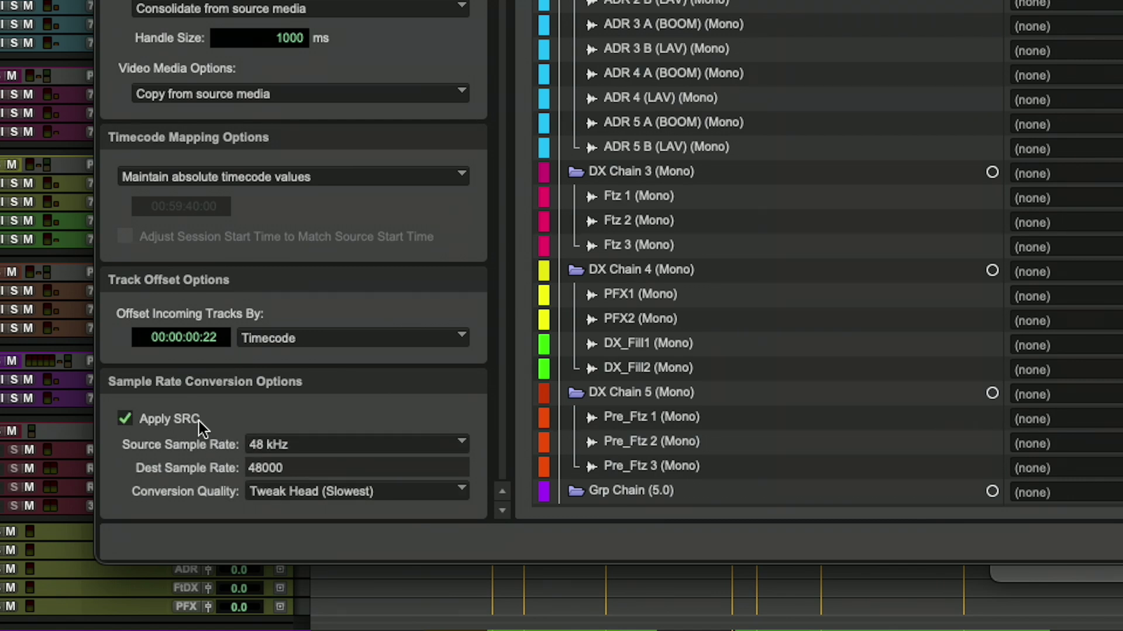
pyautogui.click(296, 447)
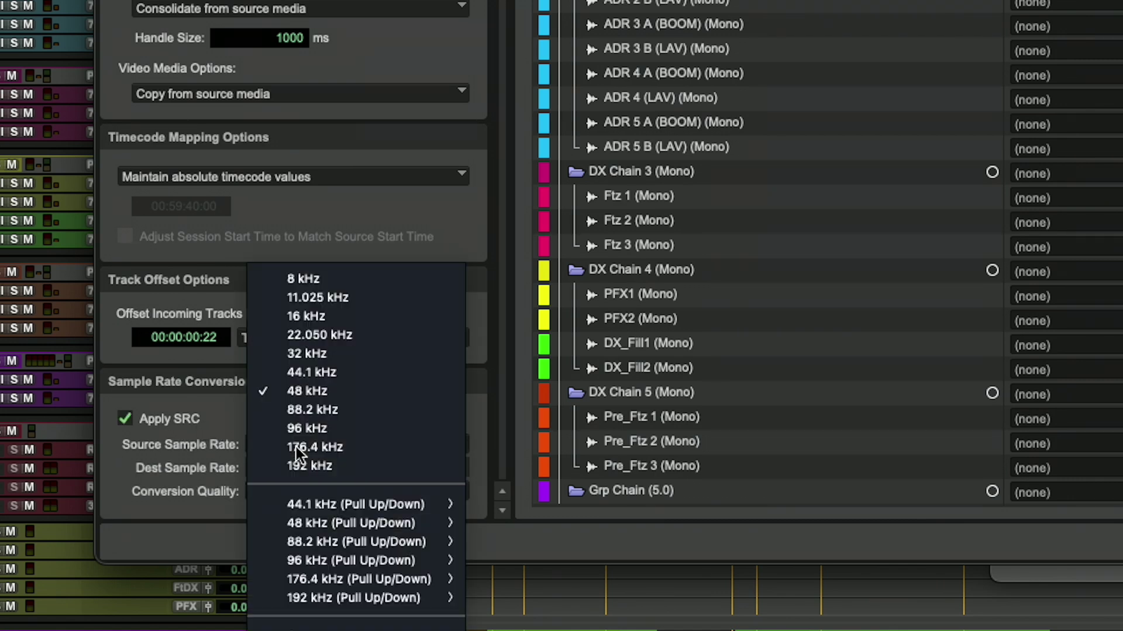
pyautogui.click(306, 376)
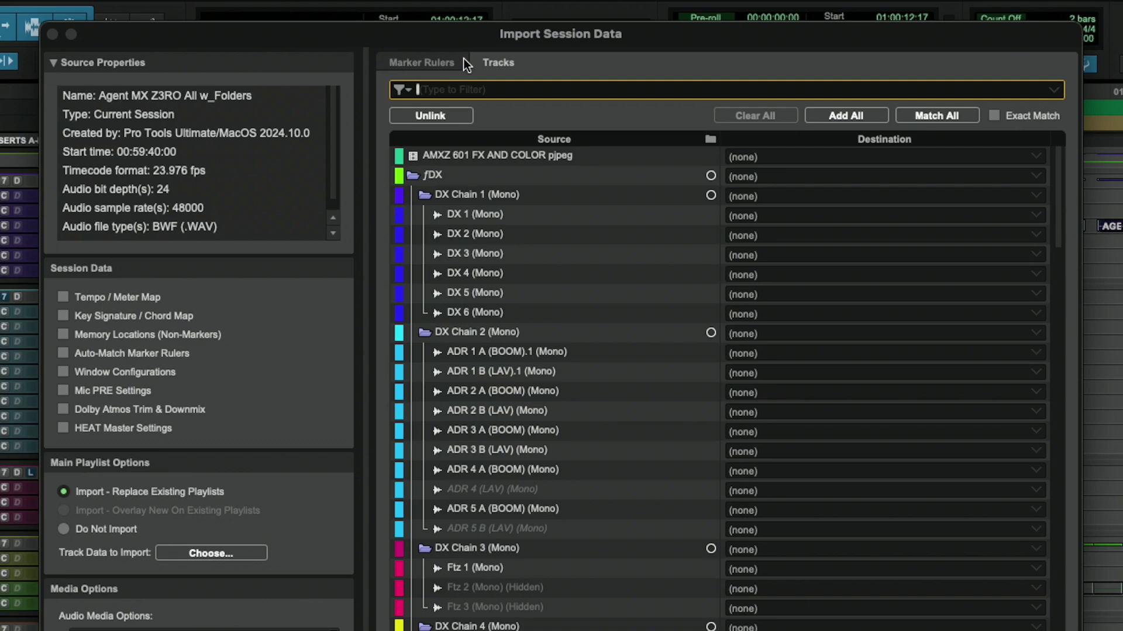
# Glance at Marker Rulers, return to Tracks, and drag the dialog's corner to enlarge it
pyautogui.click(448, 62)
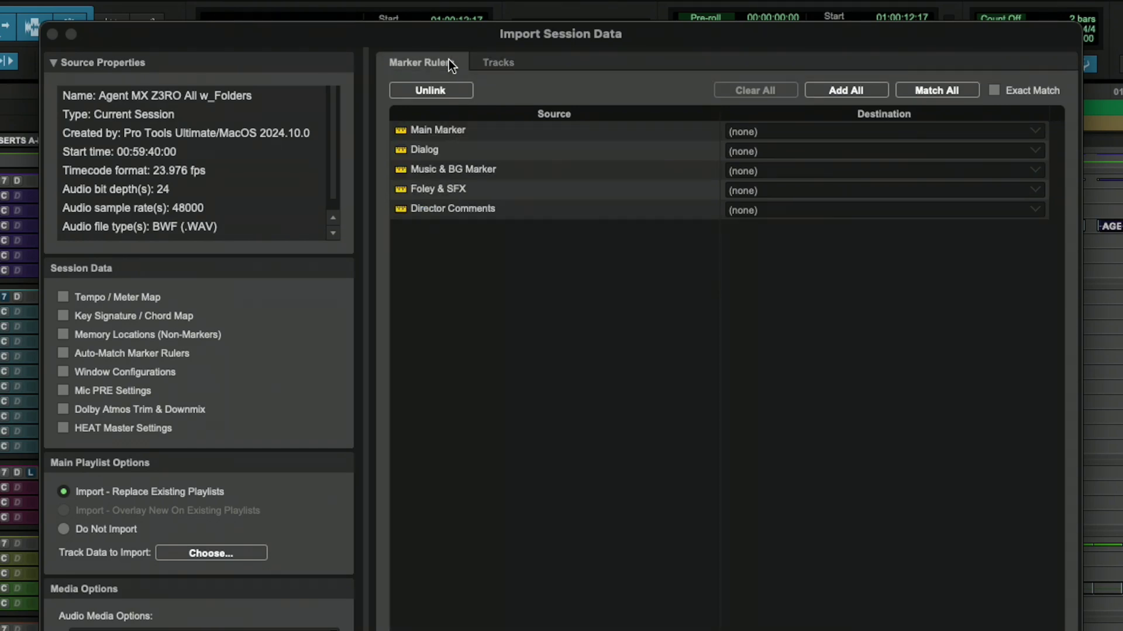
pyautogui.click(502, 62)
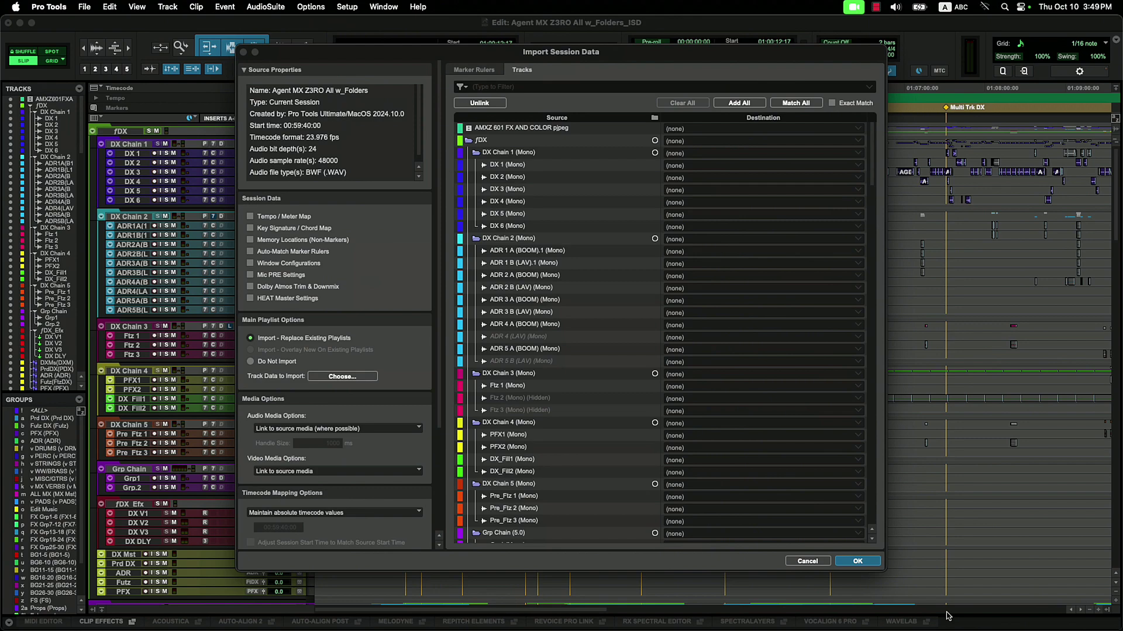
pyautogui.moveTo(884, 572); pyautogui.dragTo(861, 564)
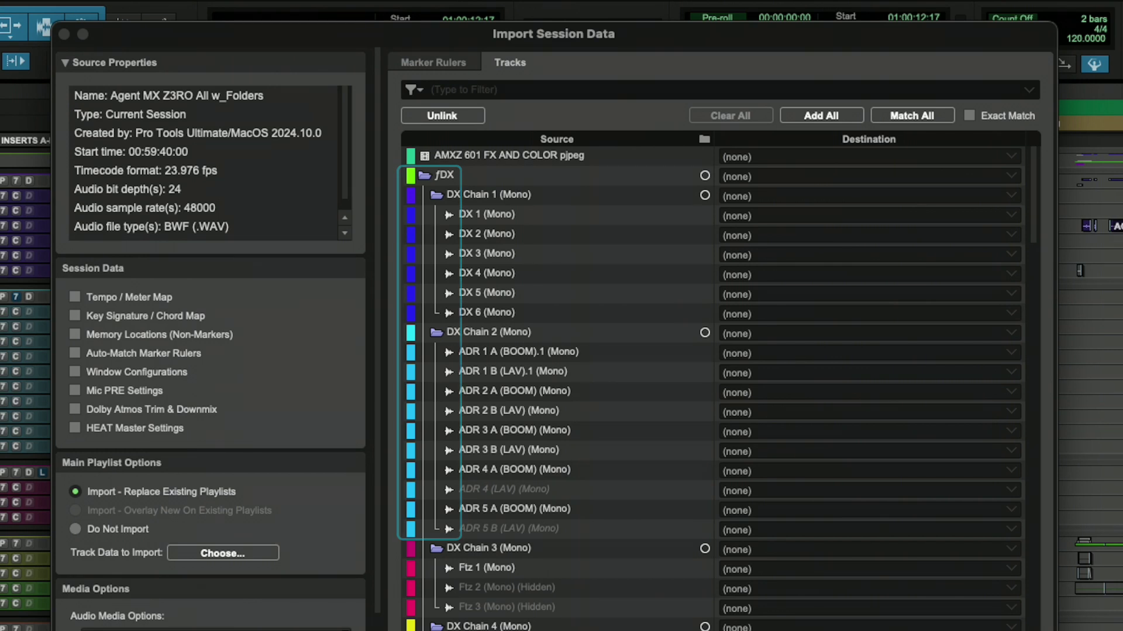
# Mark the DX Chain 1 folder with DX 1–DX 6 for import as new tracks
pyautogui.click(438, 198)
pyautogui.click(437, 216)
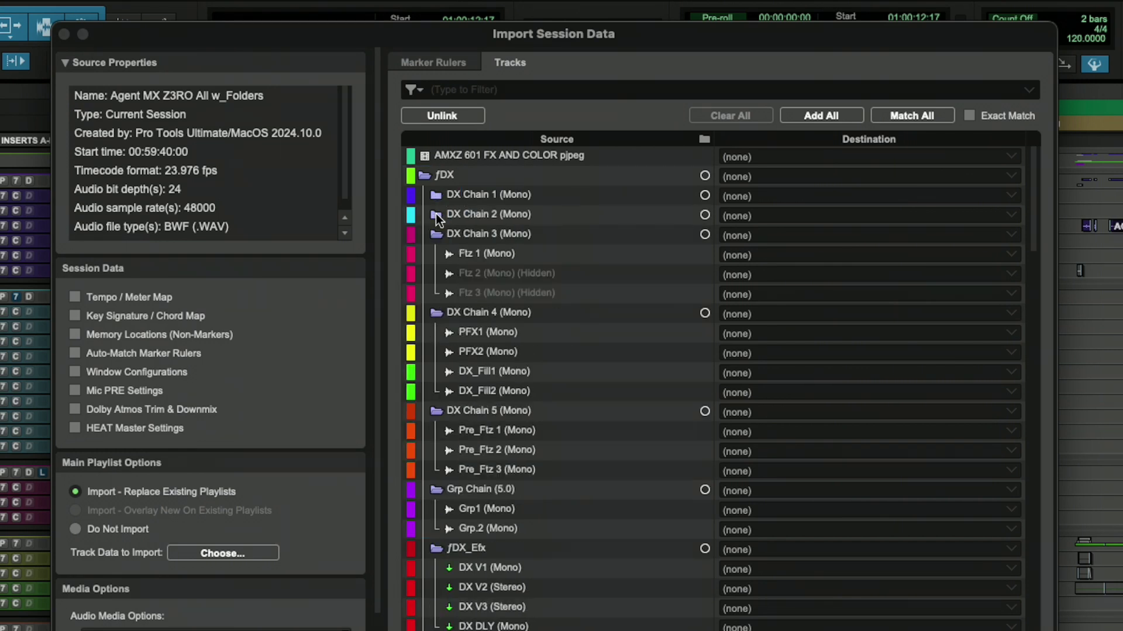
pyautogui.click(427, 176)
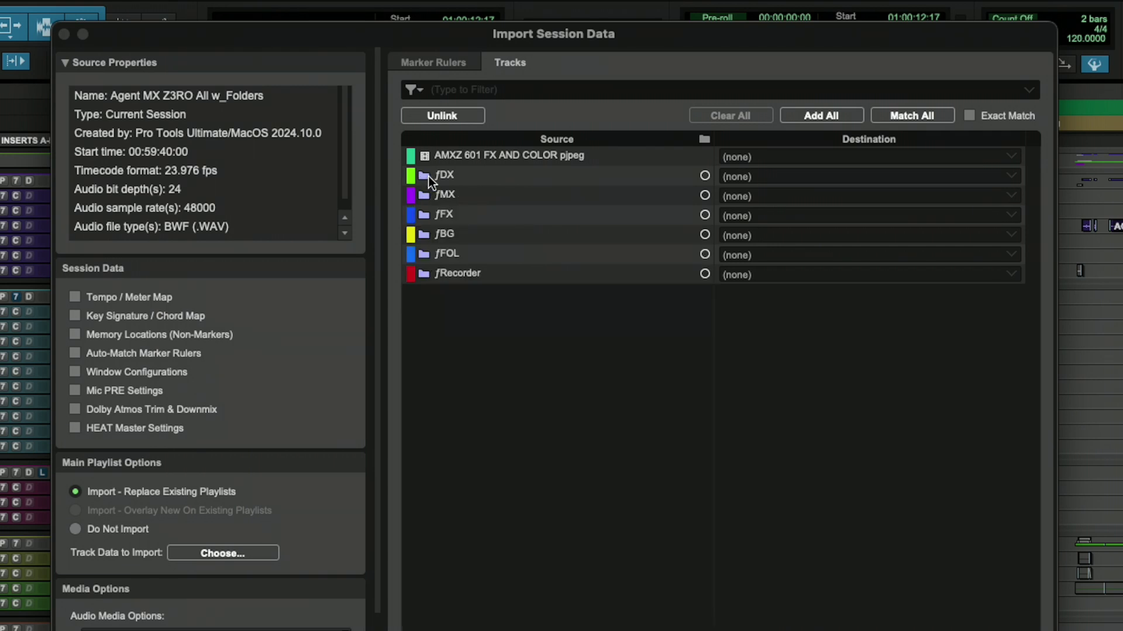
pyautogui.keyDown('alt'); pyautogui.click(428, 177); pyautogui.keyUp('alt')
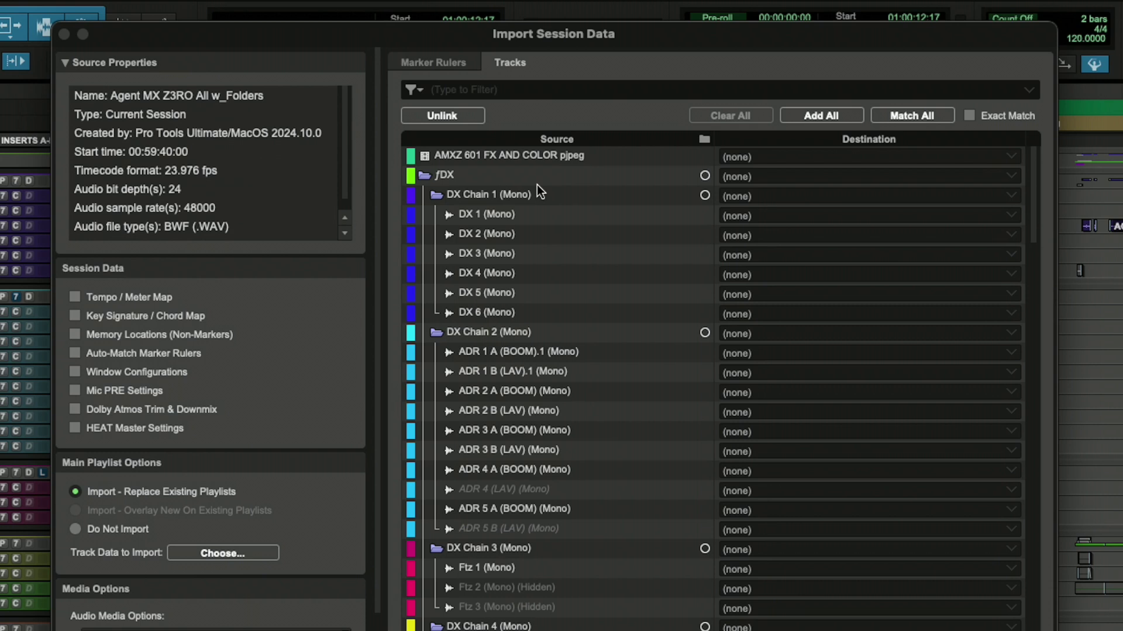
pyautogui.click(705, 196)
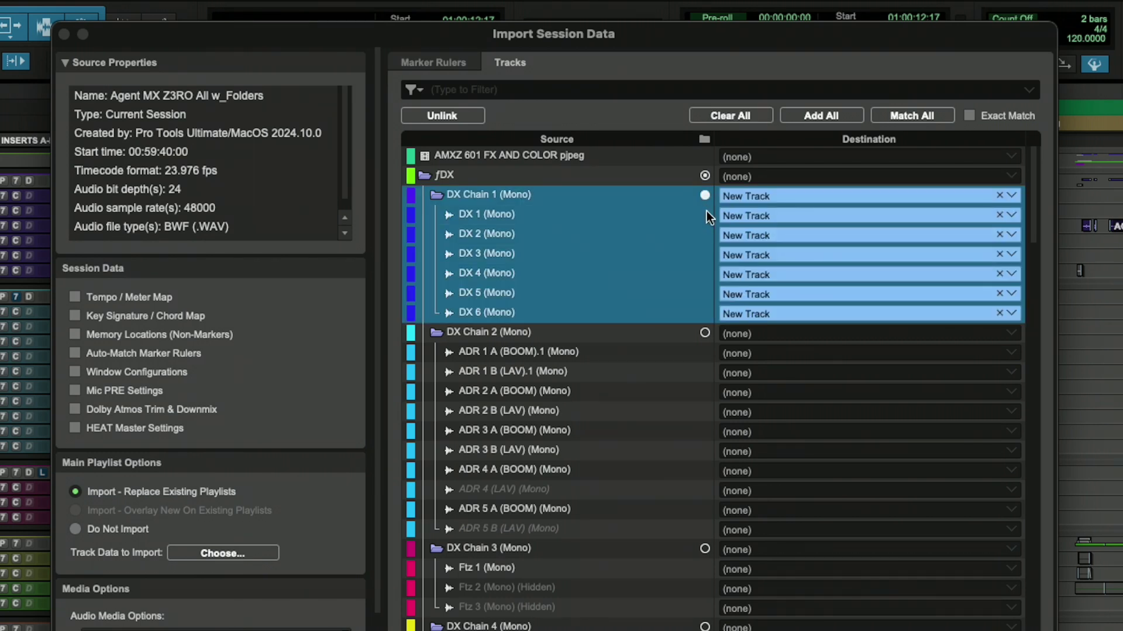
pyautogui.click(704, 195)
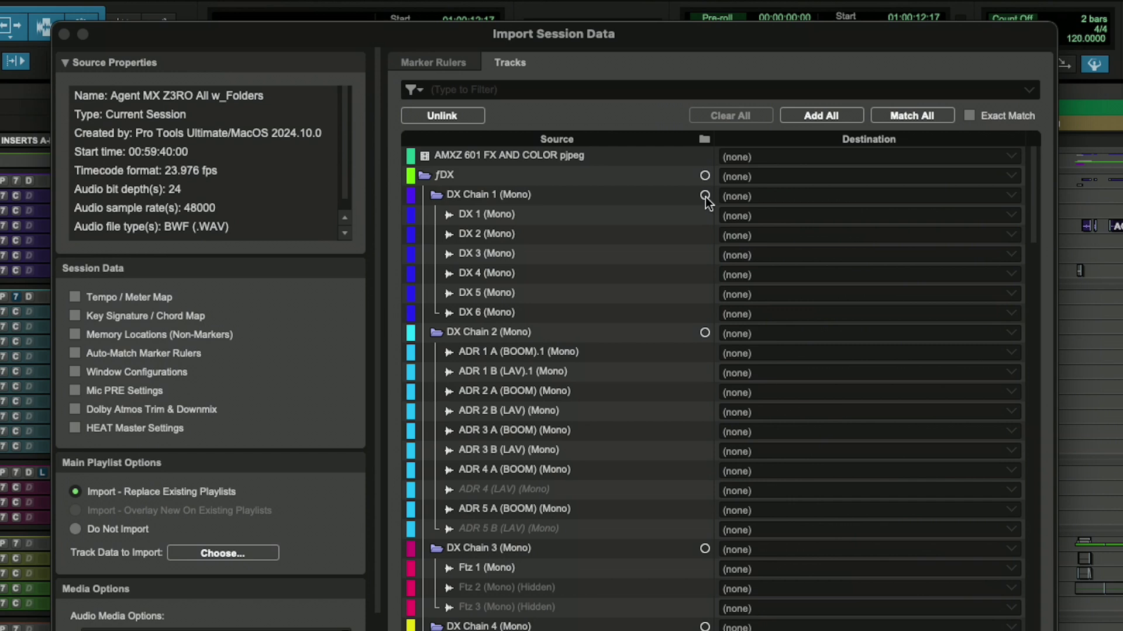
pyautogui.click(705, 195)
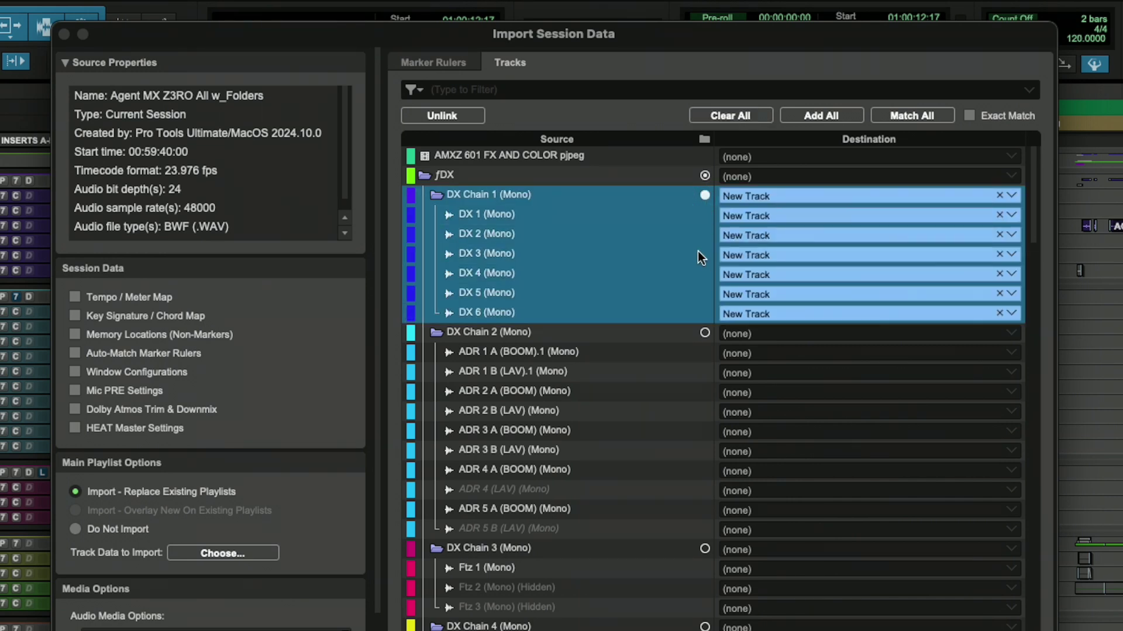
# Add ADR 1 A (BOOM).1, ADR 2 A (BOOM) and ADR 2 B (LAV) as new tracks, briefly filtering by 'ADR'
pyautogui.keyDown('super'); pyautogui.click(674, 352); pyautogui.keyUp('super')
pyautogui.keyDown('super'); pyautogui.click(672, 390); pyautogui.keyUp('super')
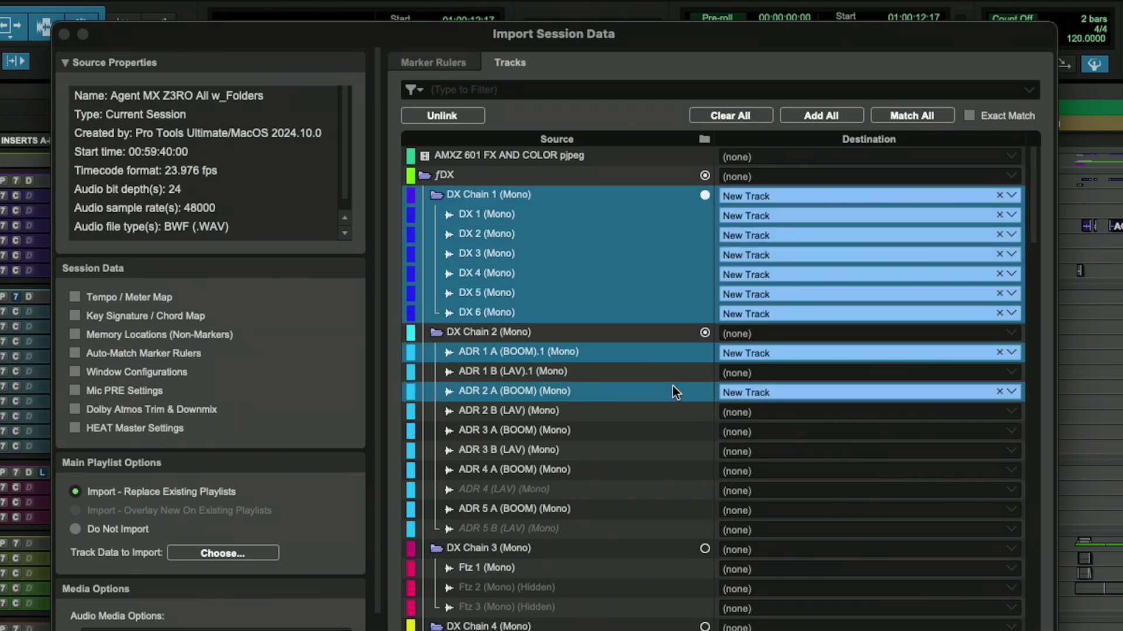
pyautogui.keyDown('super'); pyautogui.click(669, 418); pyautogui.keyUp('super')
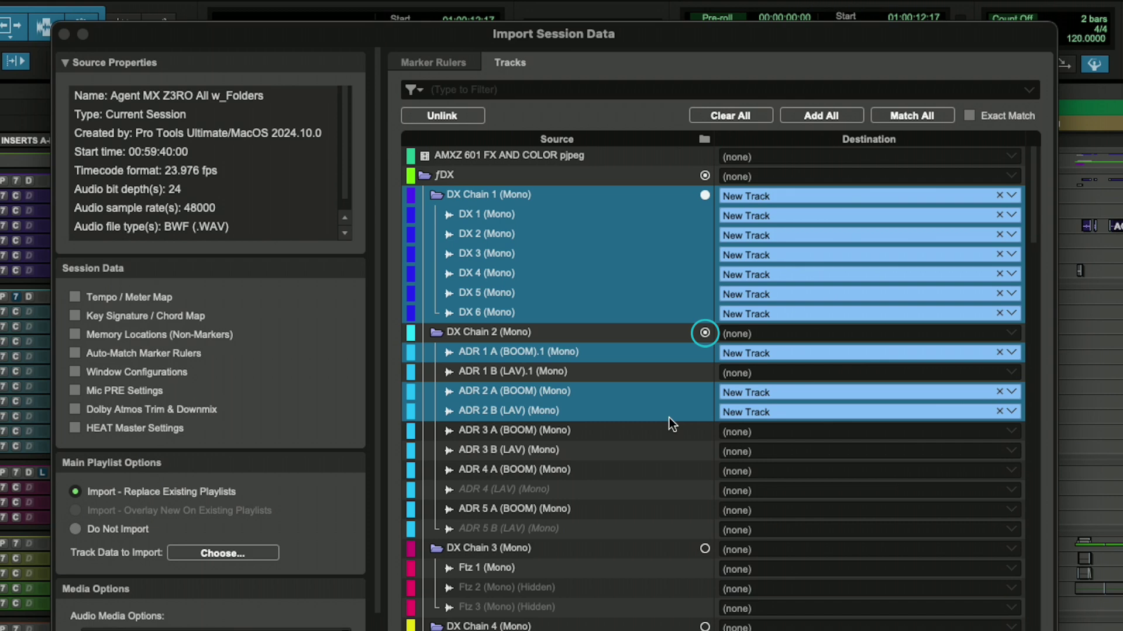
pyautogui.click(559, 94)
pyautogui.write('A')
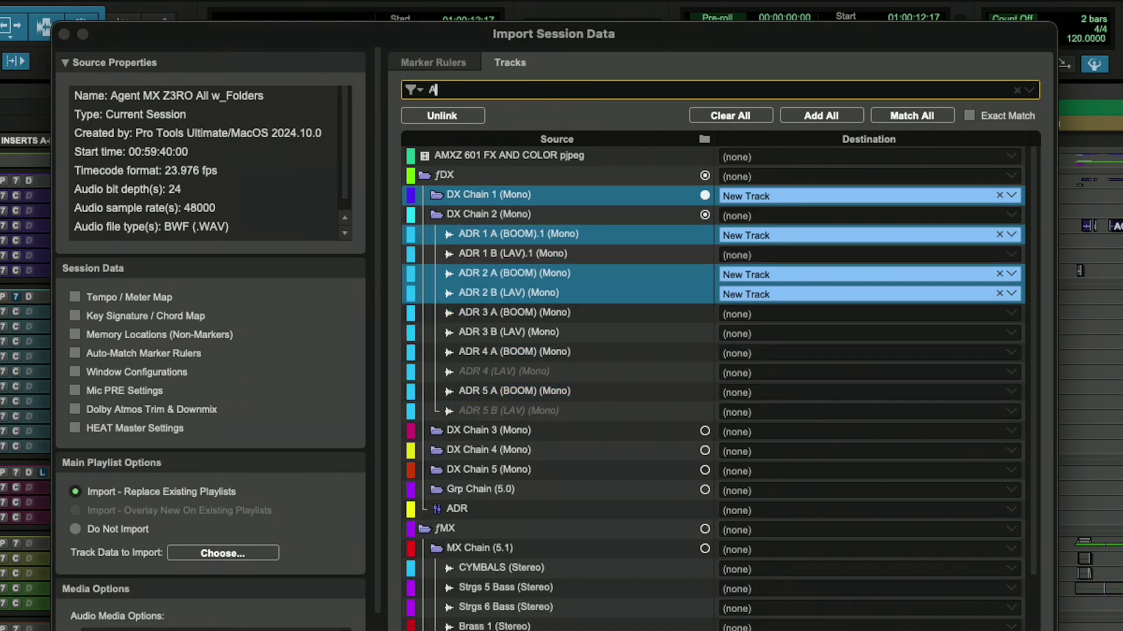
pyautogui.write('DR')
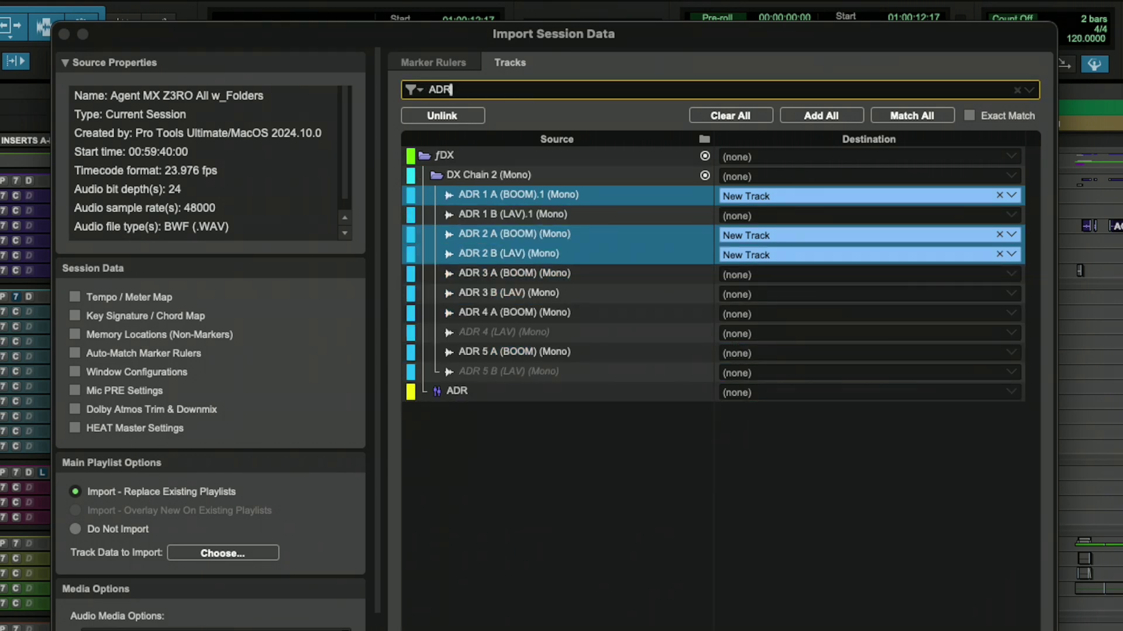
pyautogui.click(1017, 90)
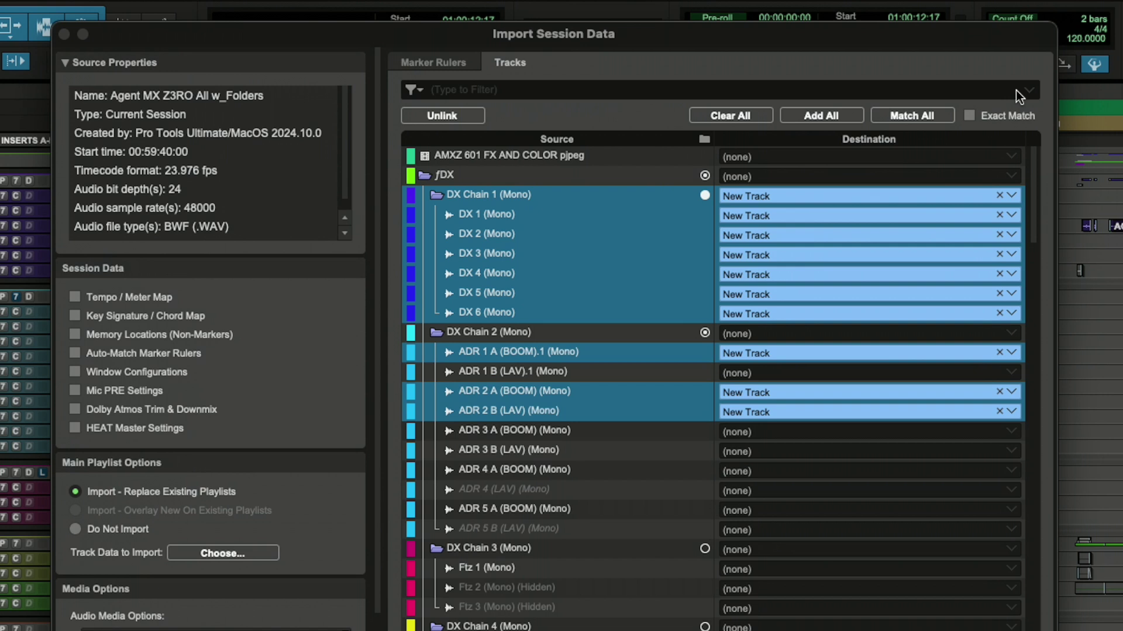
# Stop listing hidden, inactive and frozen source tracks, and toggle which marked tracks are shown
pyautogui.click(415, 89)
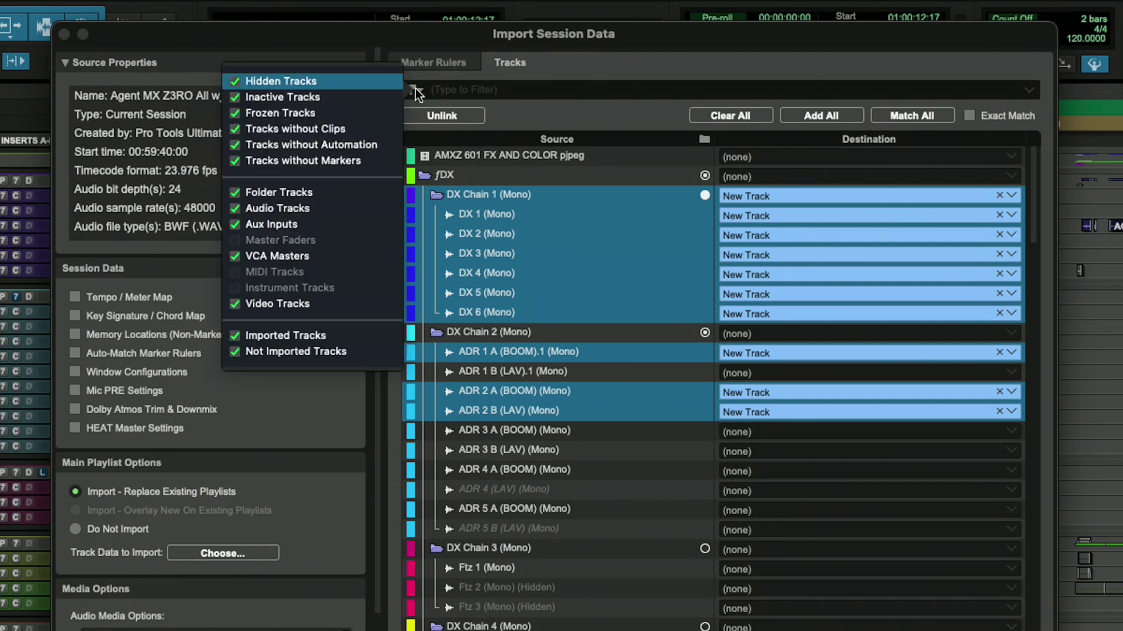
pyautogui.click(359, 82)
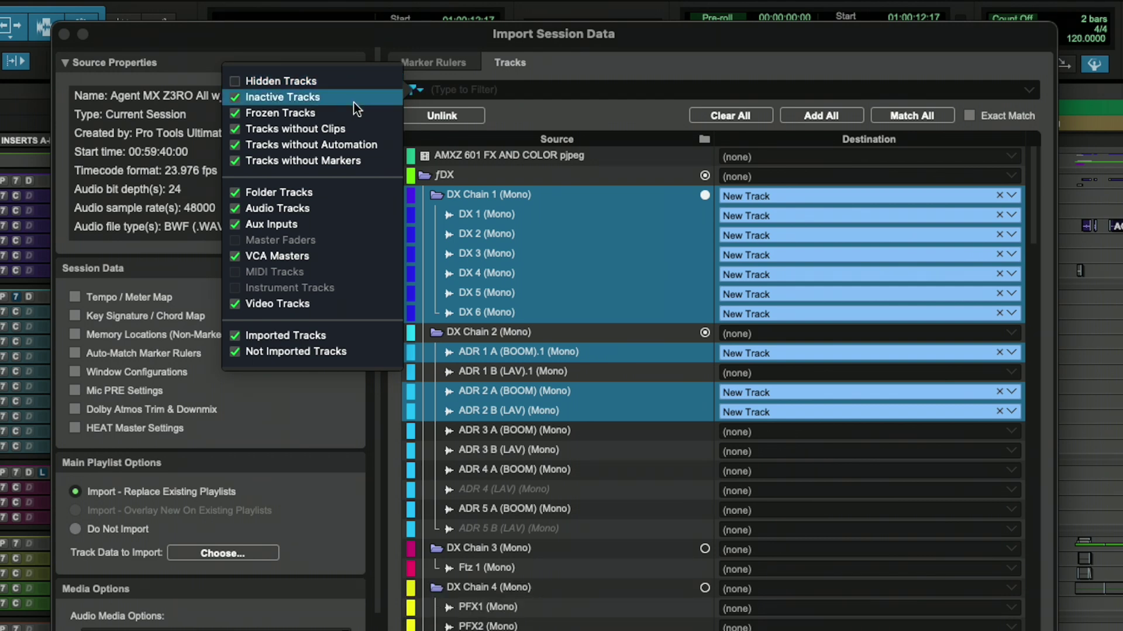
pyautogui.click(353, 102)
pyautogui.click(349, 112)
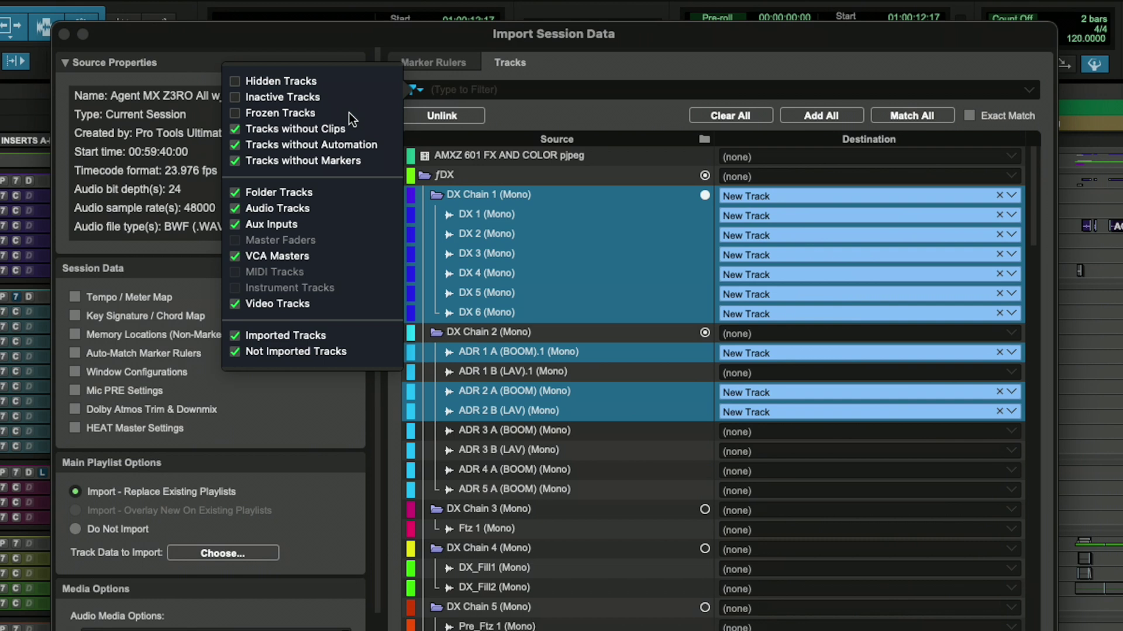
pyautogui.click(348, 346)
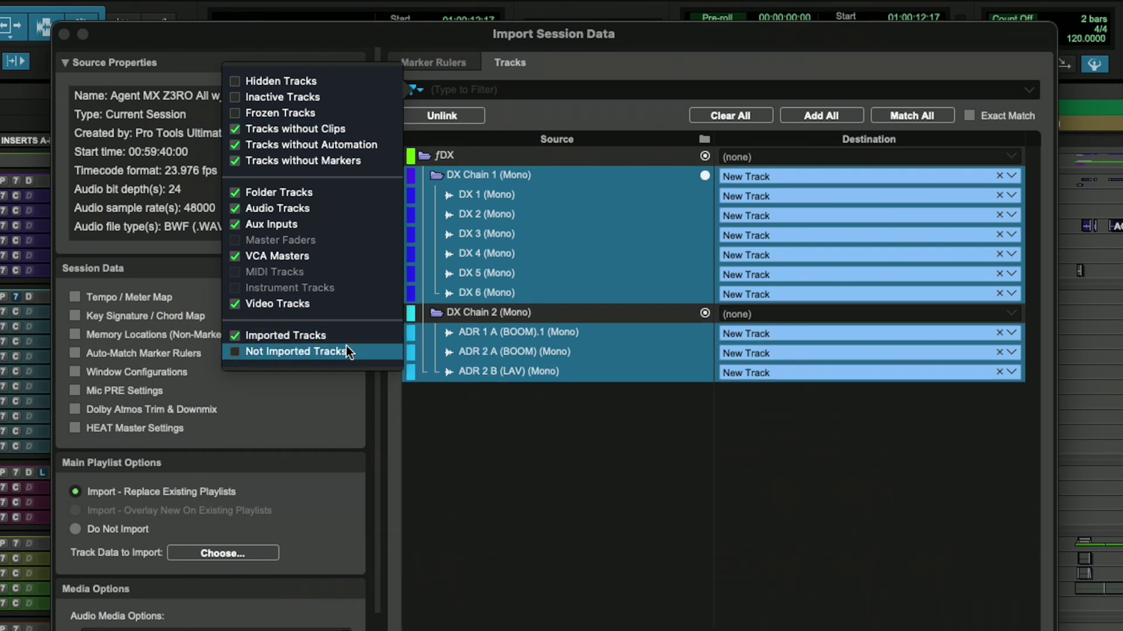
pyautogui.click(346, 346)
pyautogui.click(346, 335)
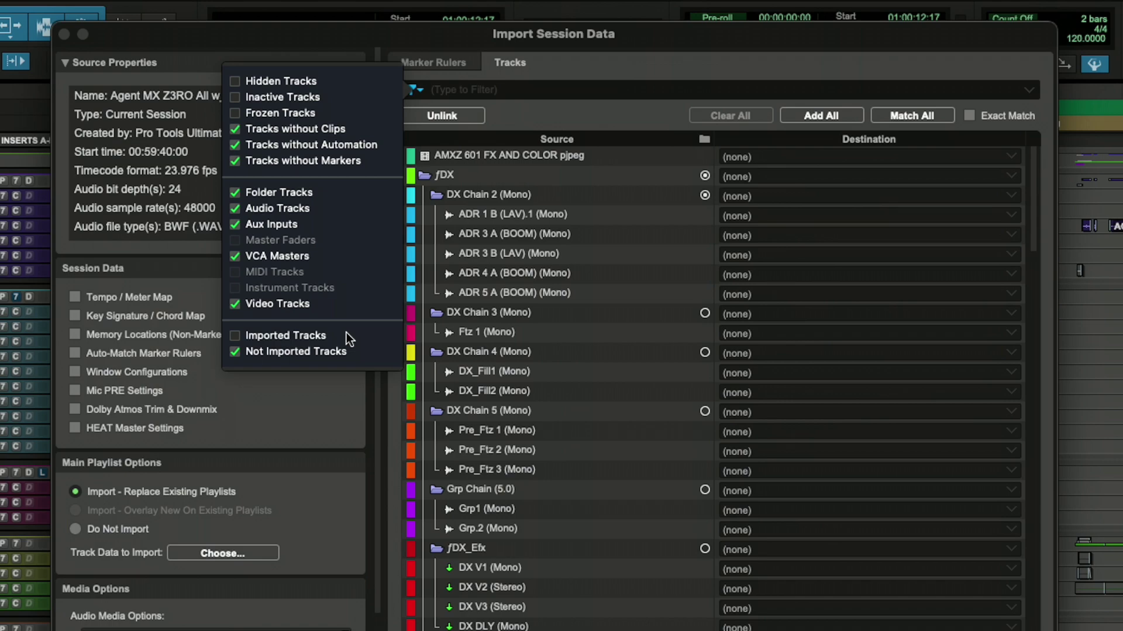
pyautogui.click(346, 335)
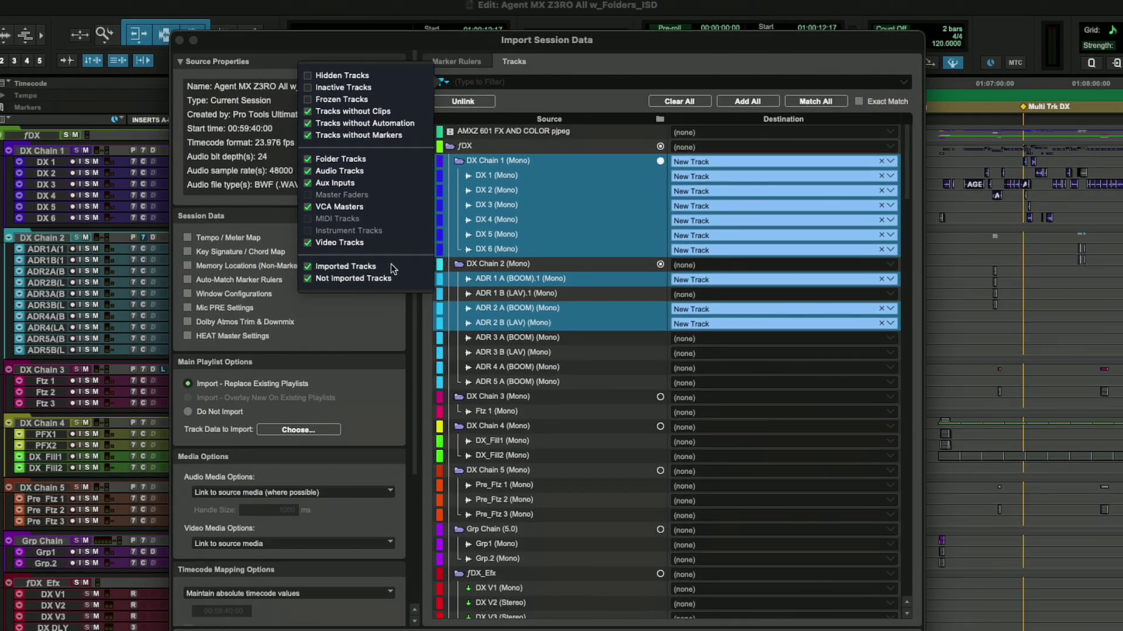
# Hide source tracks without clips, automation or markers, then close the filter options
pyautogui.click(426, 112)
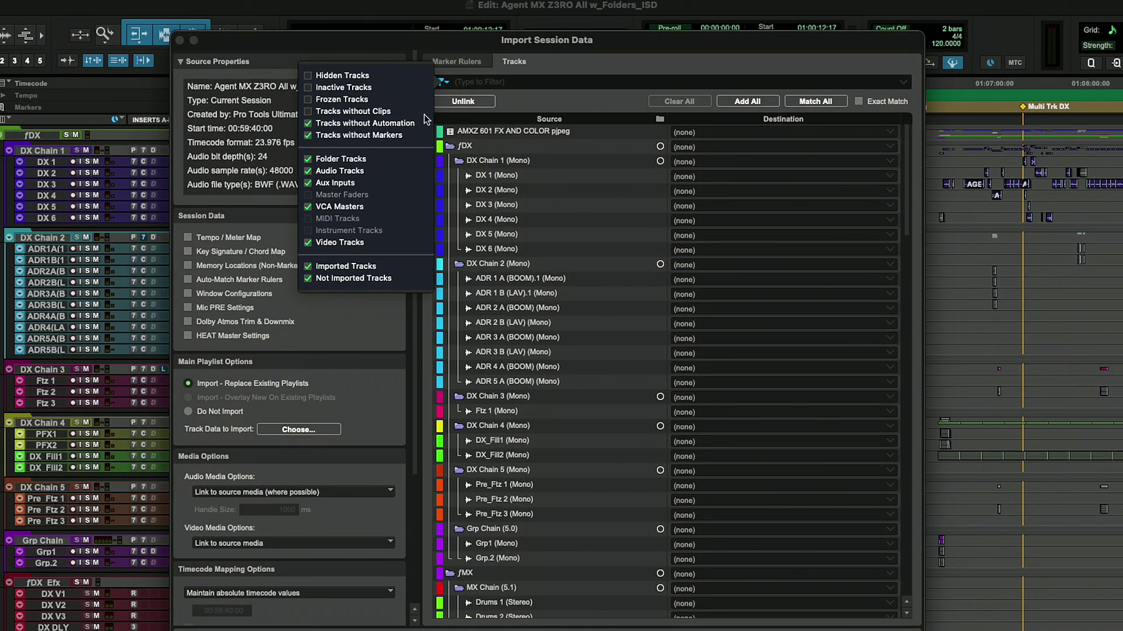
pyautogui.click(424, 122)
pyautogui.click(421, 134)
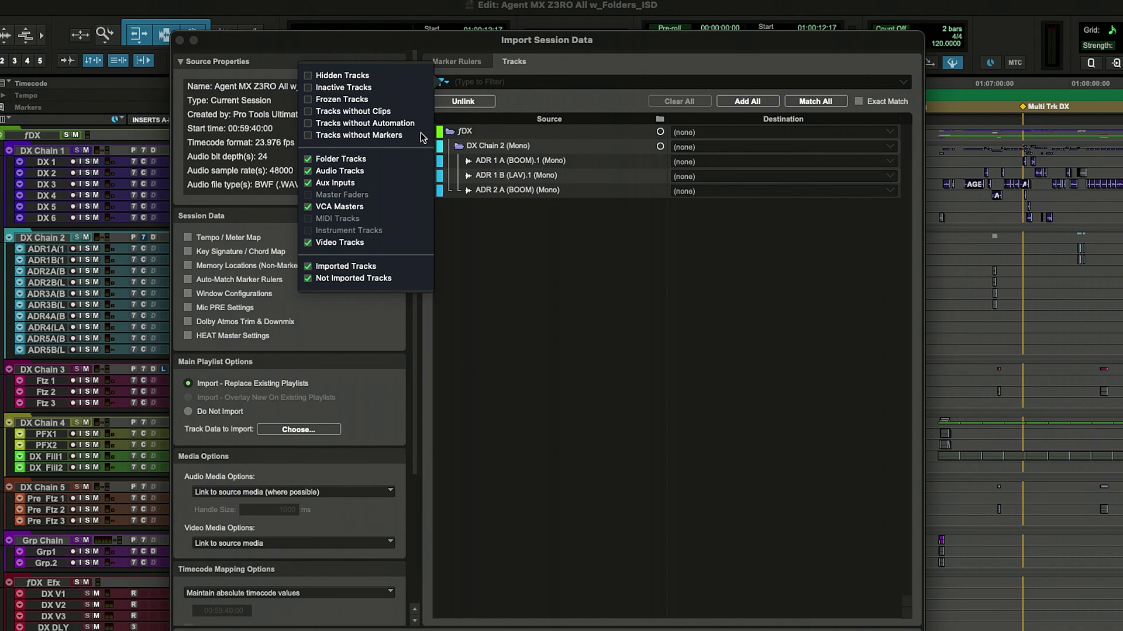
pyautogui.click(420, 134)
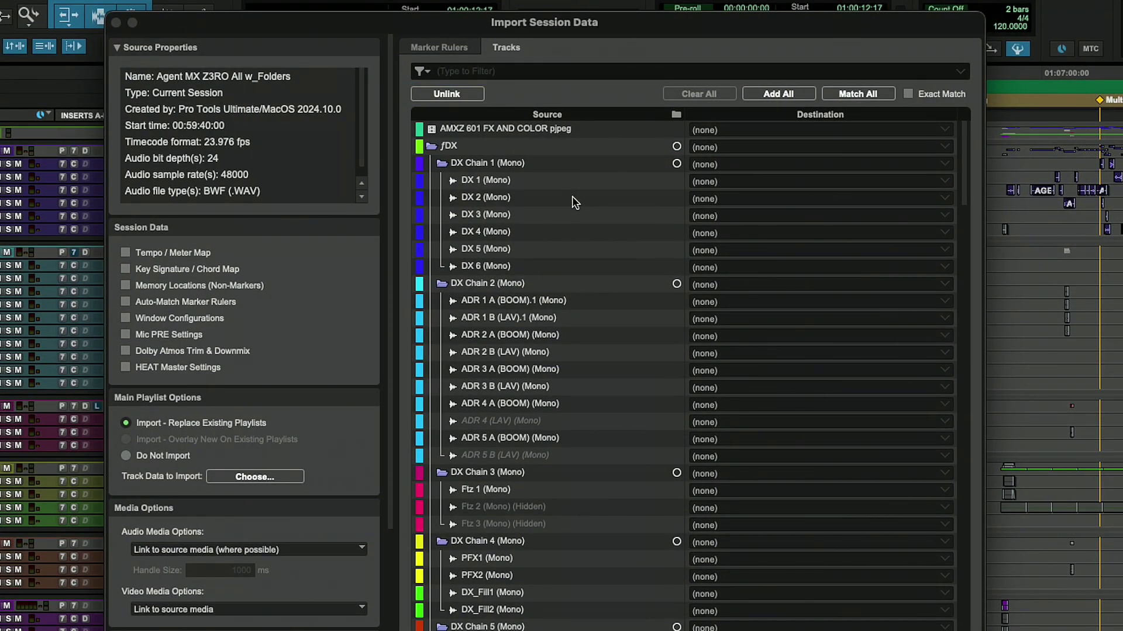
pyautogui.click(612, 182)
pyautogui.keyDown('super'); pyautogui.click(612, 199); pyautogui.keyUp('super')
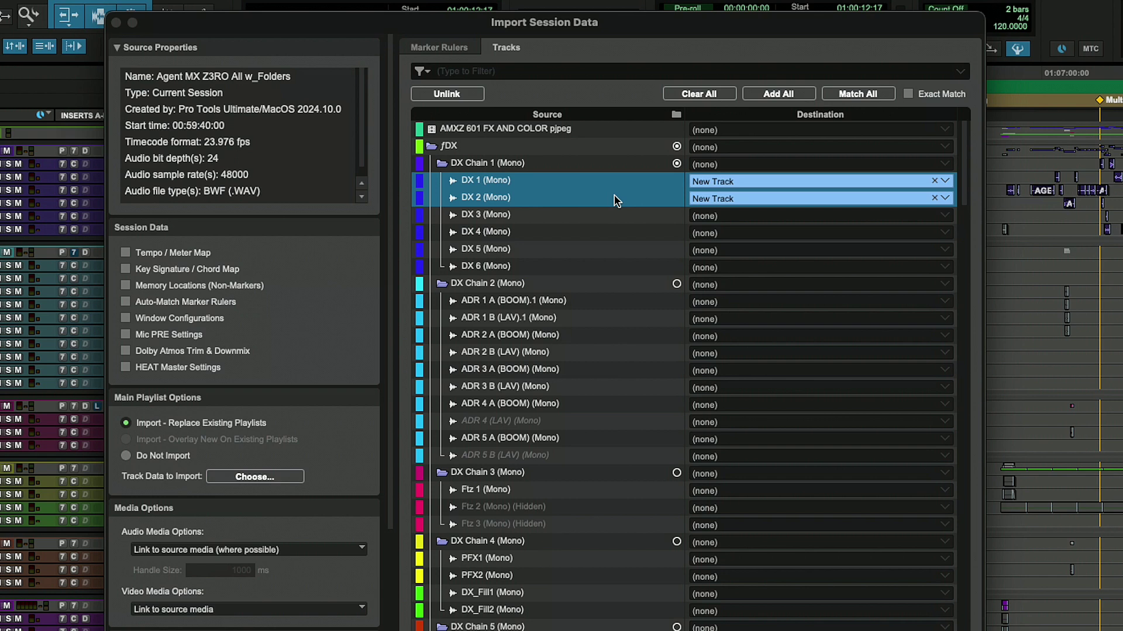
pyautogui.keyDown('super'); pyautogui.click(612, 234); pyautogui.keyUp('super')
pyautogui.click(677, 284)
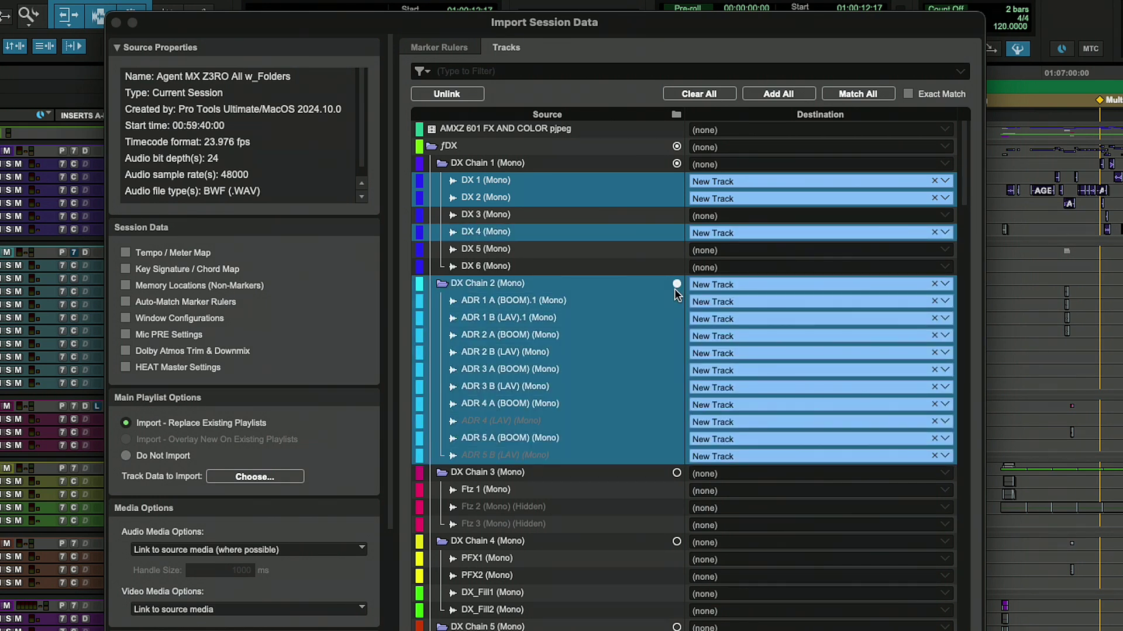
pyautogui.click(754, 96)
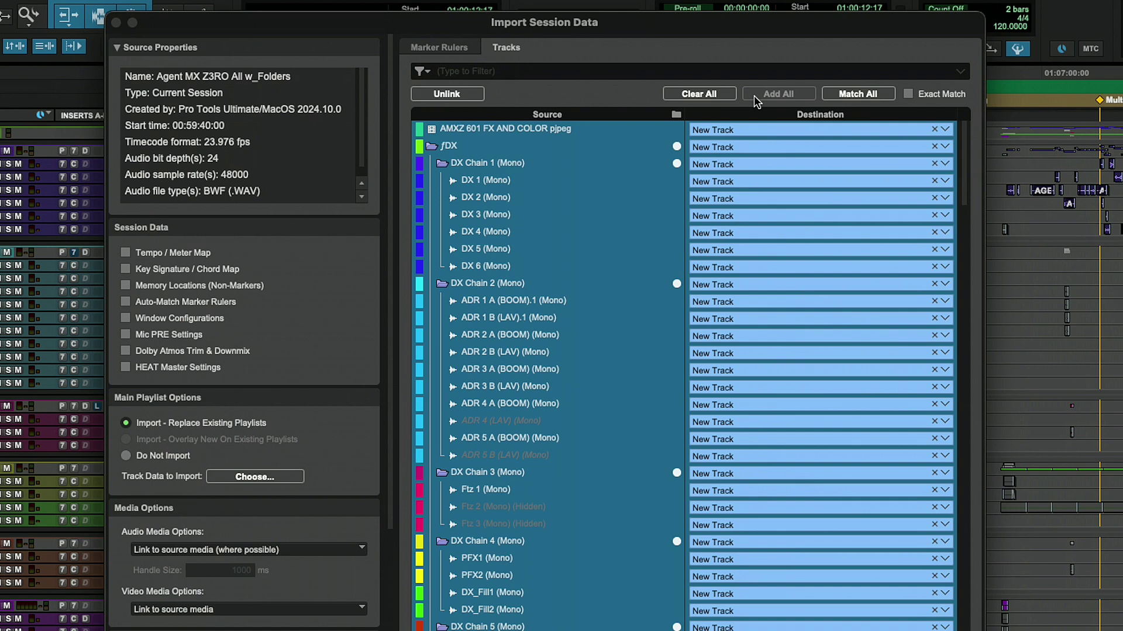
pyautogui.click(839, 94)
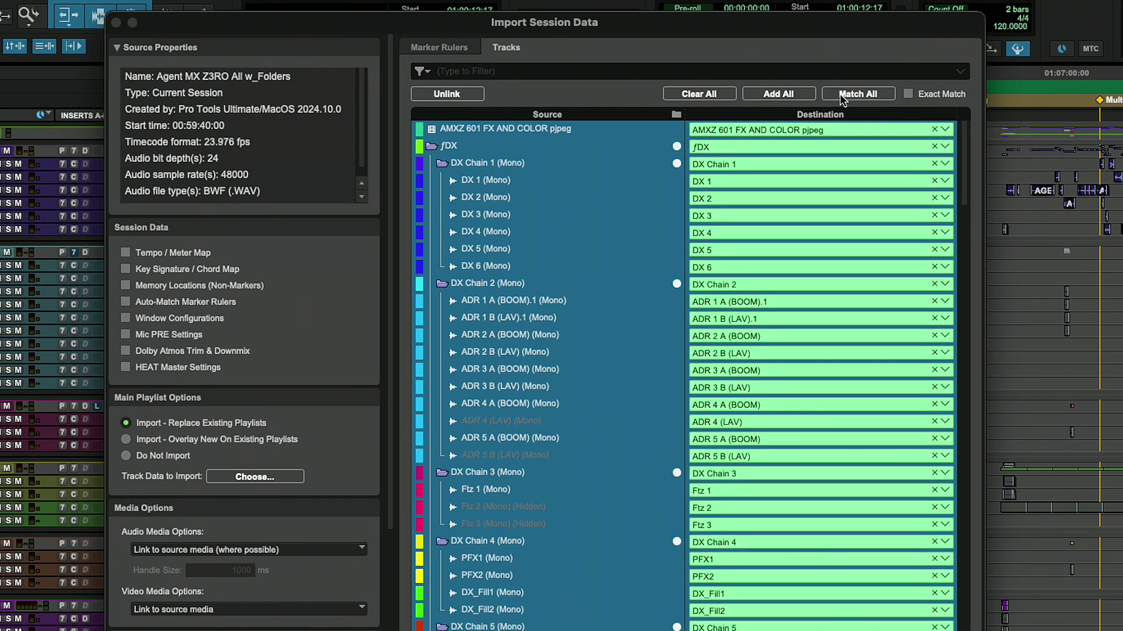
pyautogui.click(698, 94)
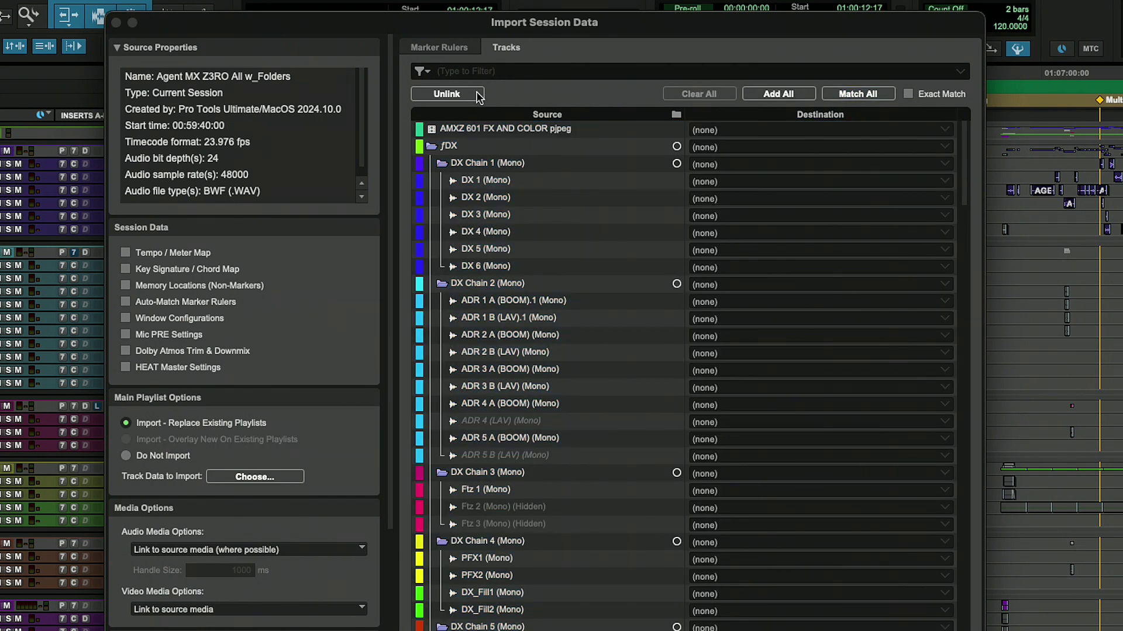
pyautogui.click(476, 95)
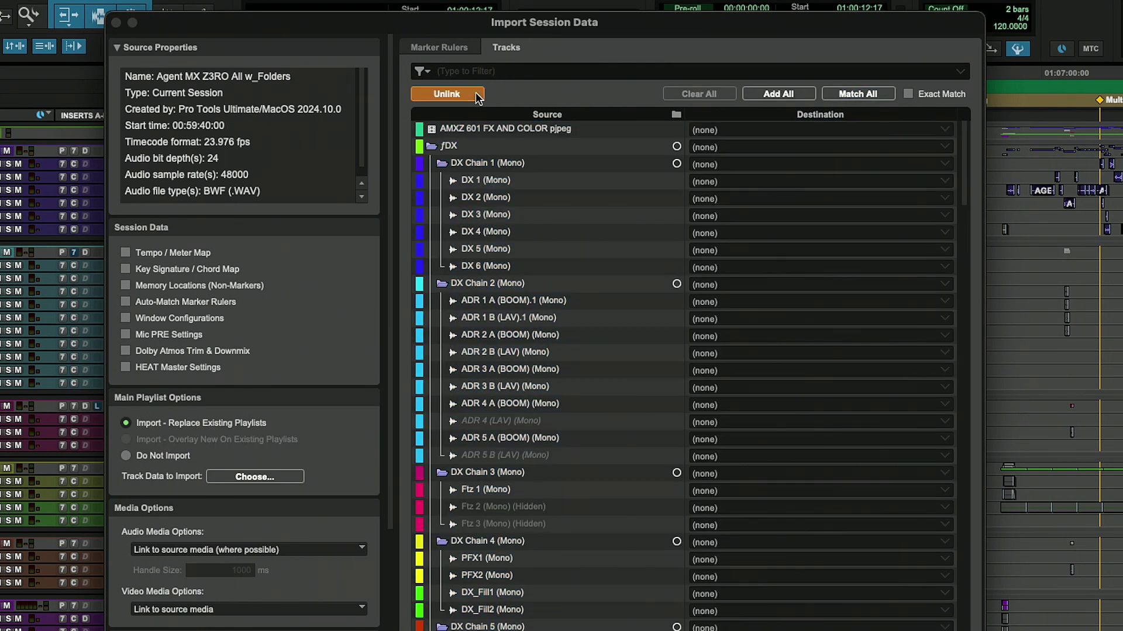
pyautogui.click(510, 181)
pyautogui.keyDown('super'); pyautogui.click(507, 197); pyautogui.keyUp('super')
pyautogui.keyDown('super'); pyautogui.click(503, 231); pyautogui.keyUp('super')
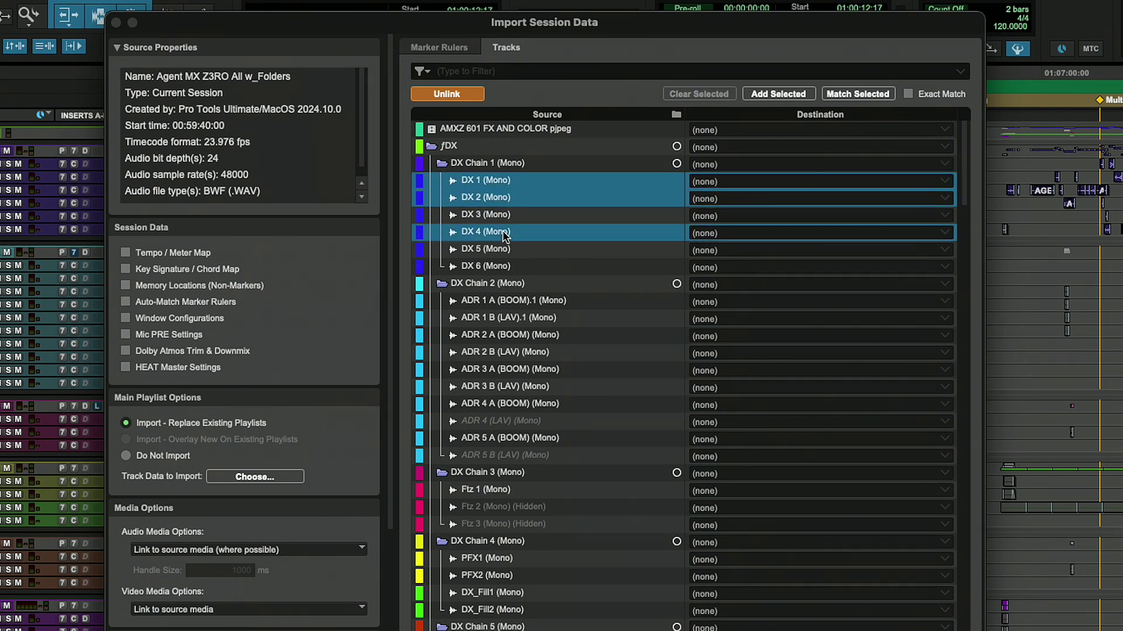
pyautogui.click(788, 94)
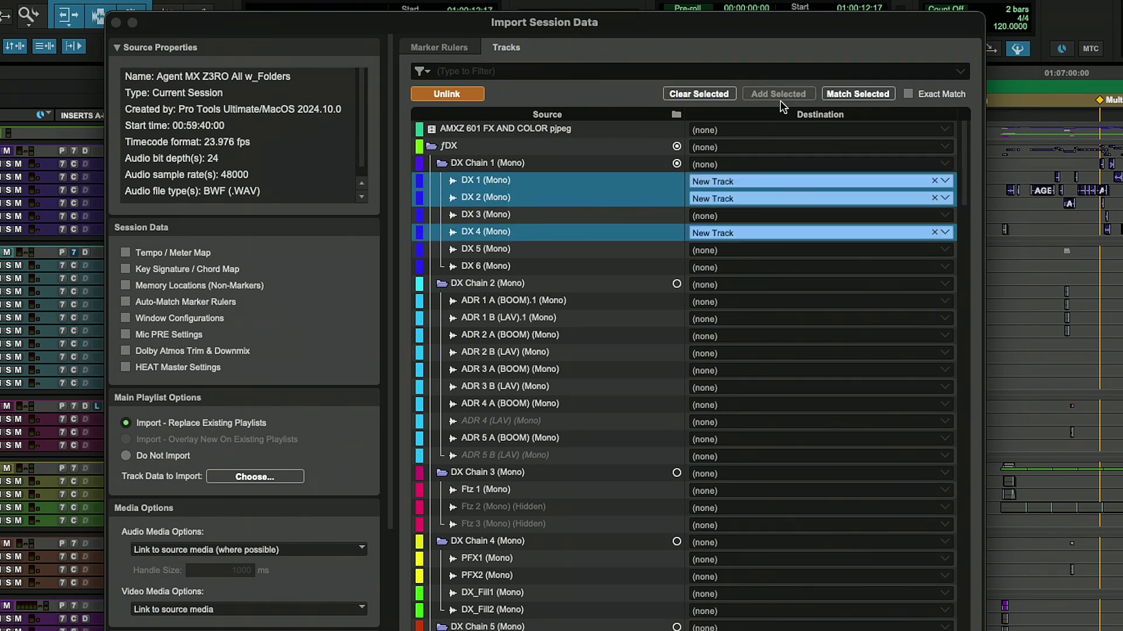
pyautogui.click(580, 301)
pyautogui.keyDown('shift'); pyautogui.click(580, 317); pyautogui.keyUp('shift')
pyautogui.keyDown('super'); pyautogui.click(580, 369); pyautogui.keyUp('super')
pyautogui.keyDown('super'); pyautogui.click(578, 386); pyautogui.keyUp('super')
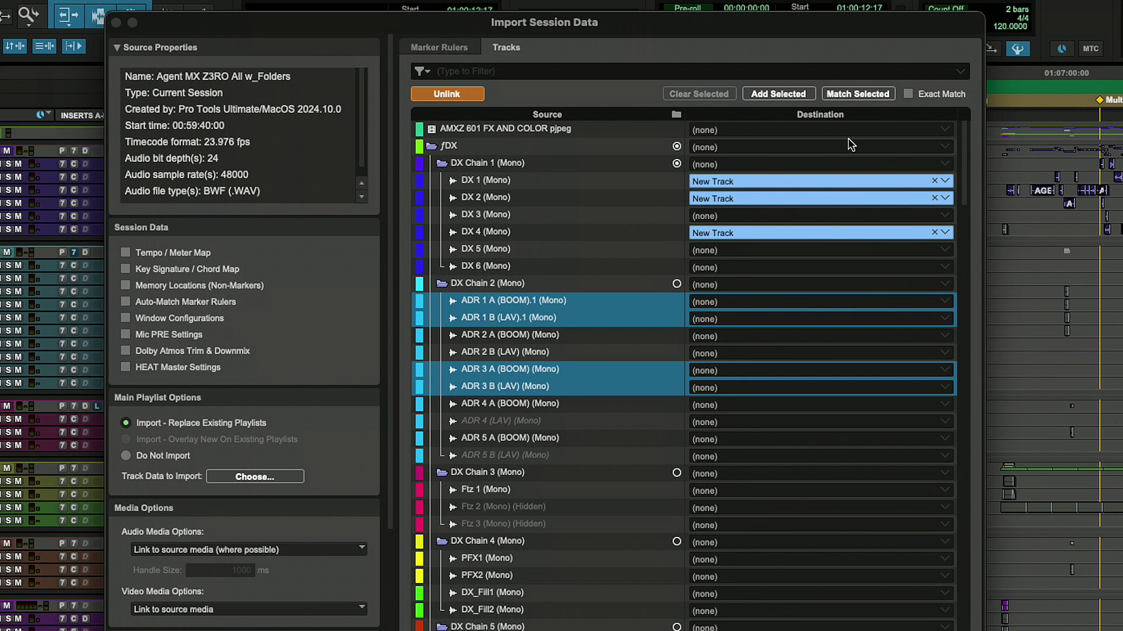
pyautogui.click(833, 94)
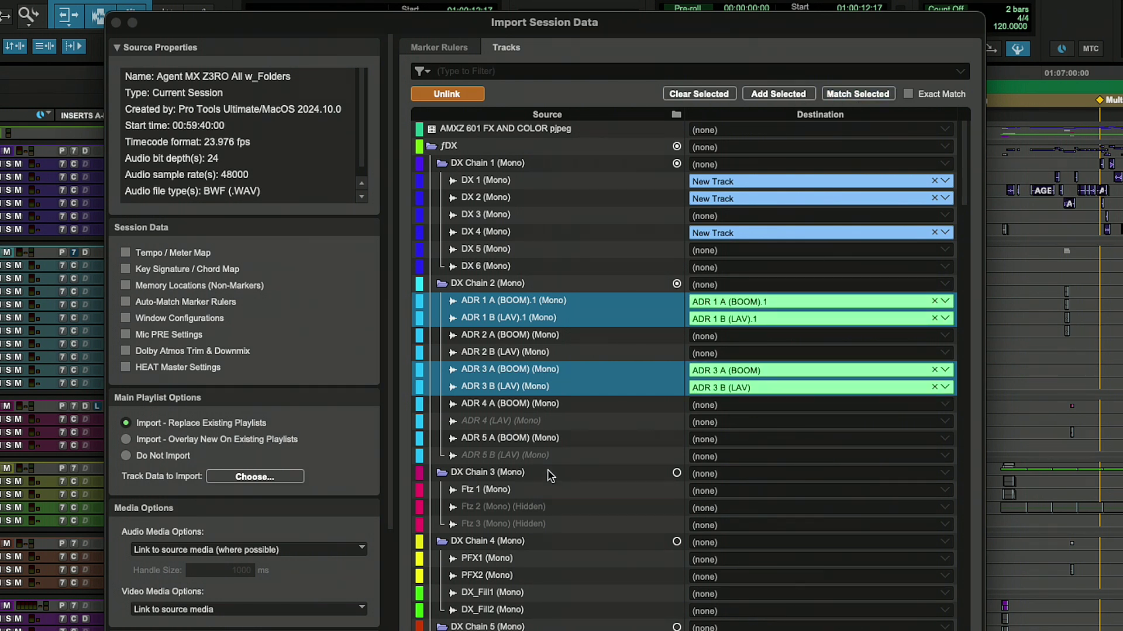
pyautogui.click(548, 438)
pyautogui.keyDown('super'); pyautogui.click(548, 489); pyautogui.keyUp('super')
pyautogui.keyDown('super'); pyautogui.click(547, 541); pyautogui.keyUp('super')
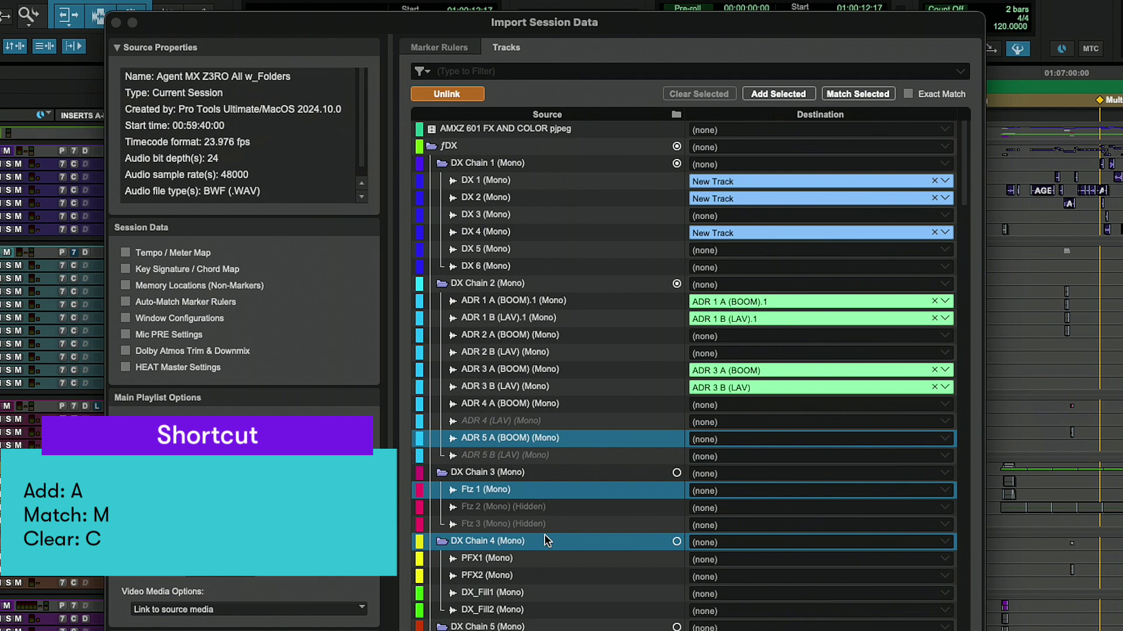
pyautogui.press('a')
pyautogui.press('m')
pyautogui.press('c')
# Clear all destinations, match source tracks to existing tracks by exact name, adding selected rows as new
pyautogui.press('Escape')
pyautogui.press('c')
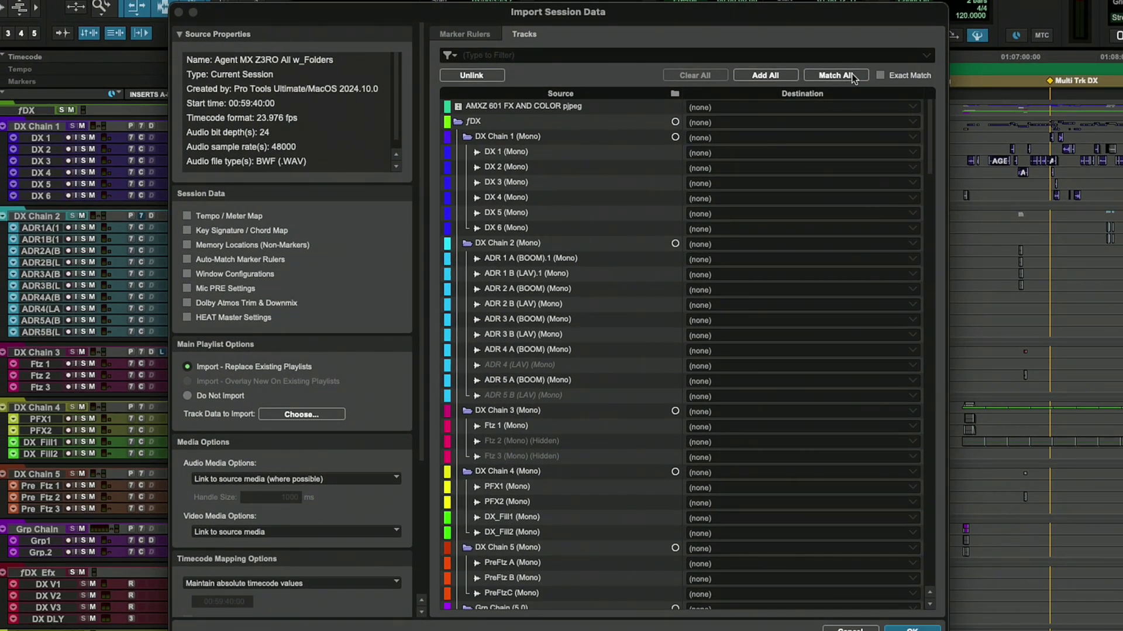
pyautogui.click(835, 75)
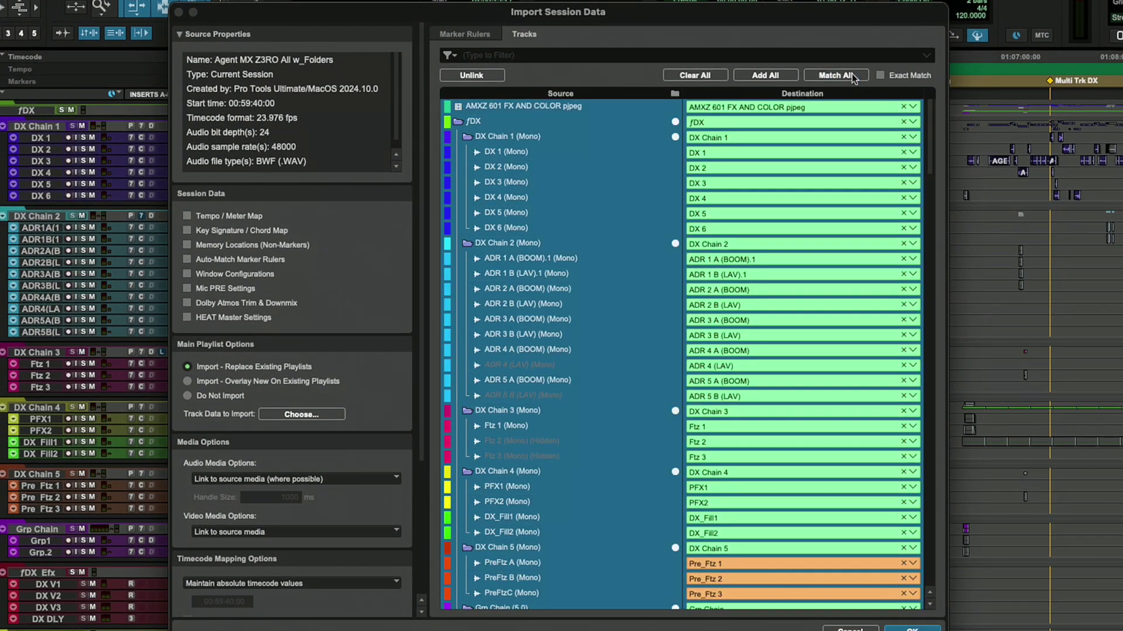
pyautogui.click(904, 75)
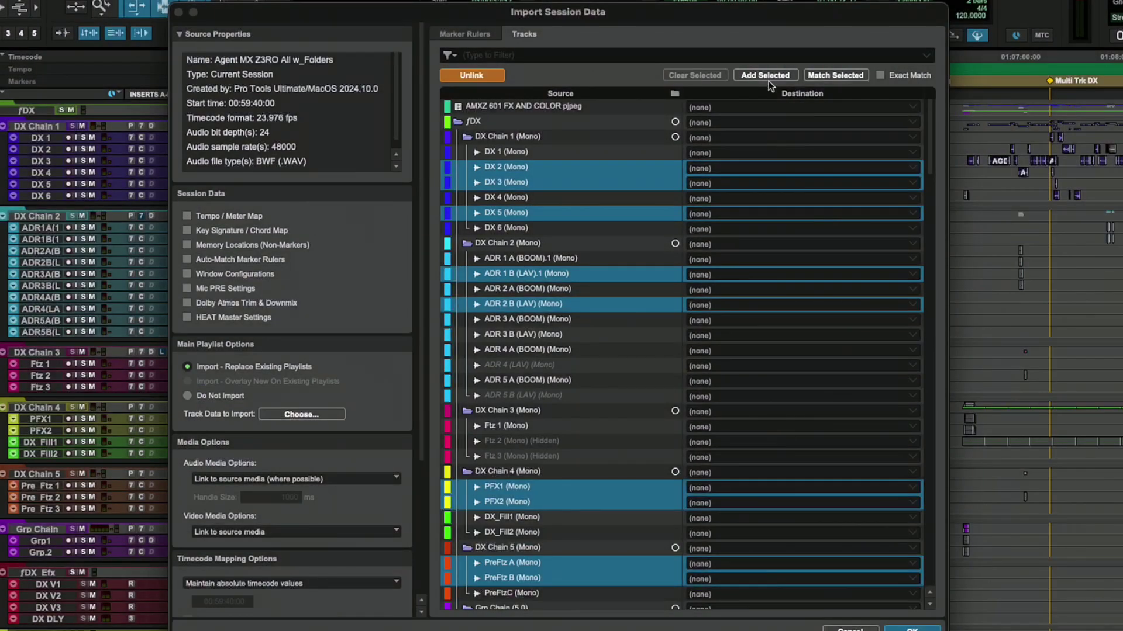
pyautogui.click(768, 75)
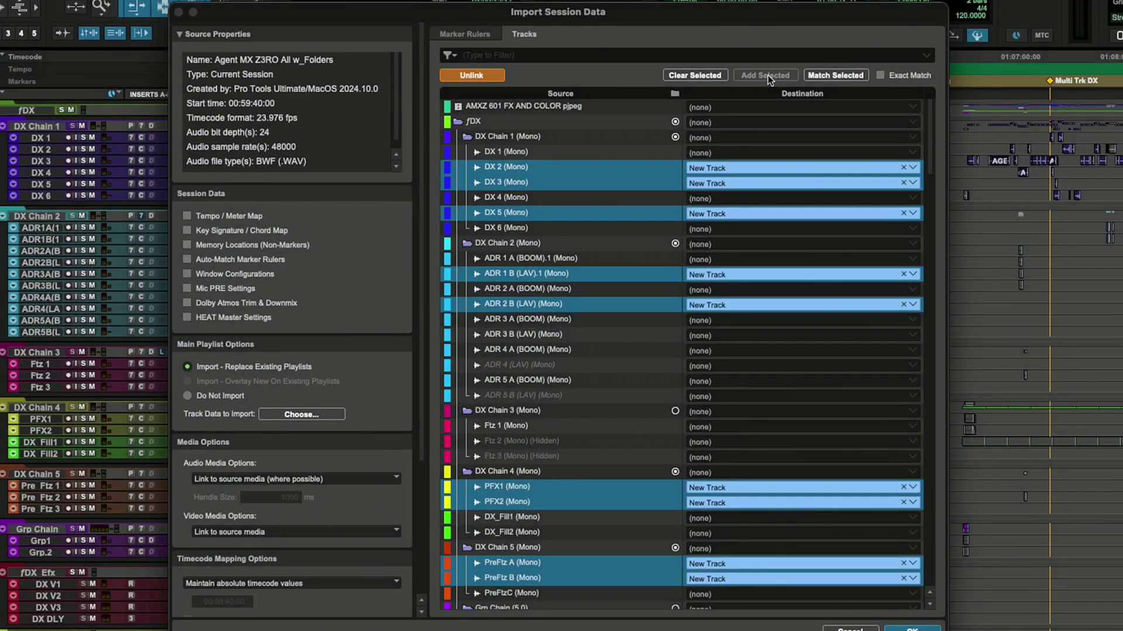
pyautogui.click(821, 77)
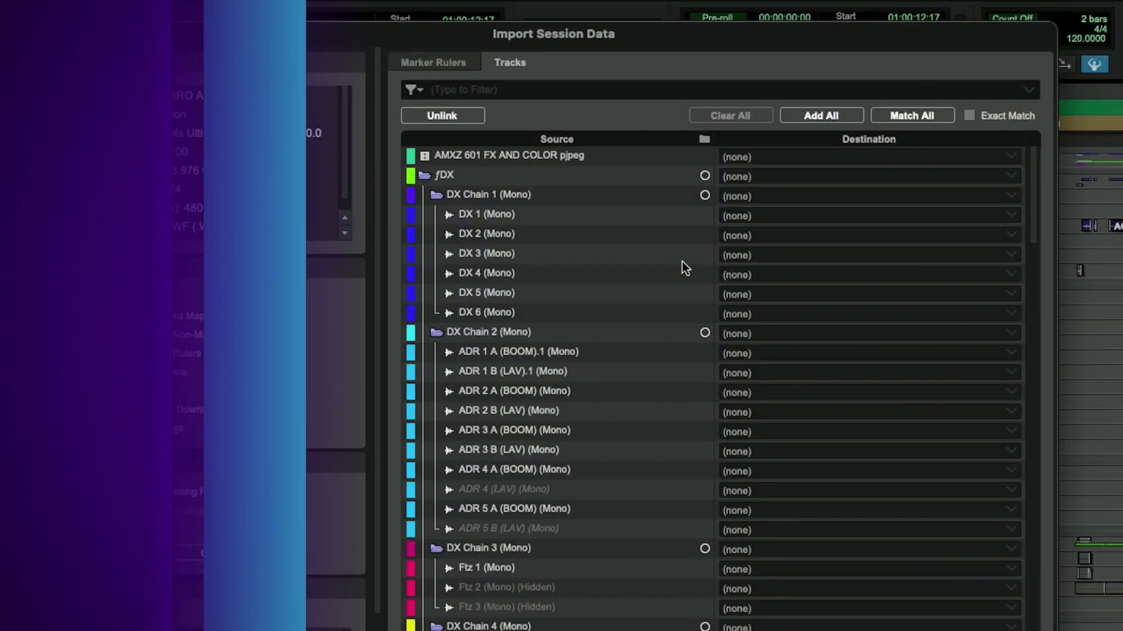
# Map Director Comments to DirectorComment, match the other marker rulers, and send Main Marker to New Basic Folder
pyautogui.click(459, 65)
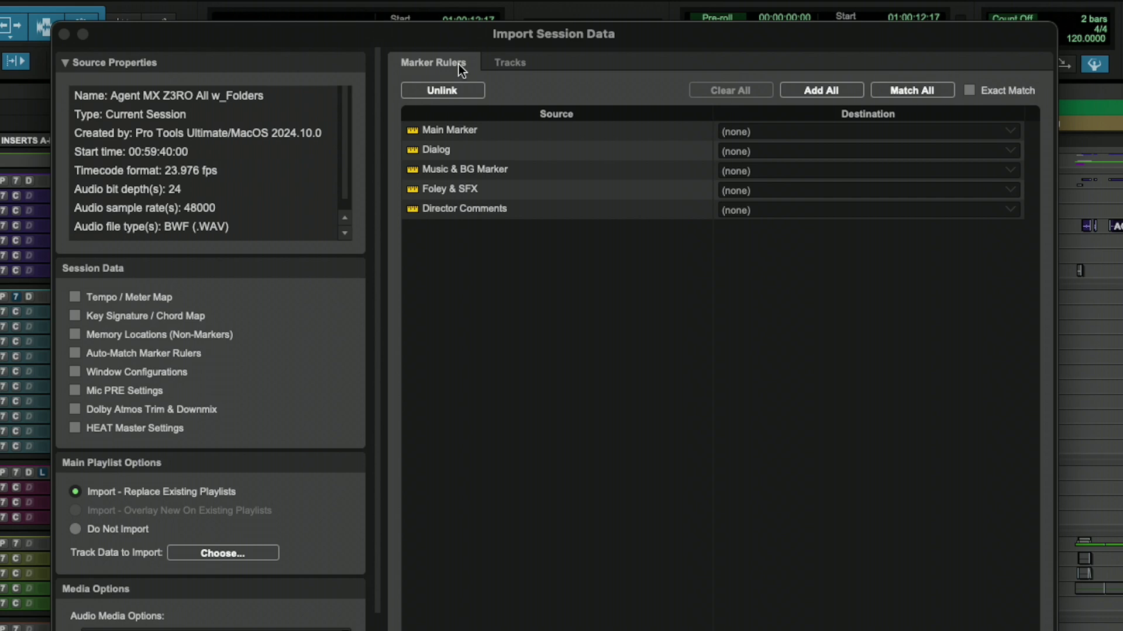
pyautogui.click(875, 210)
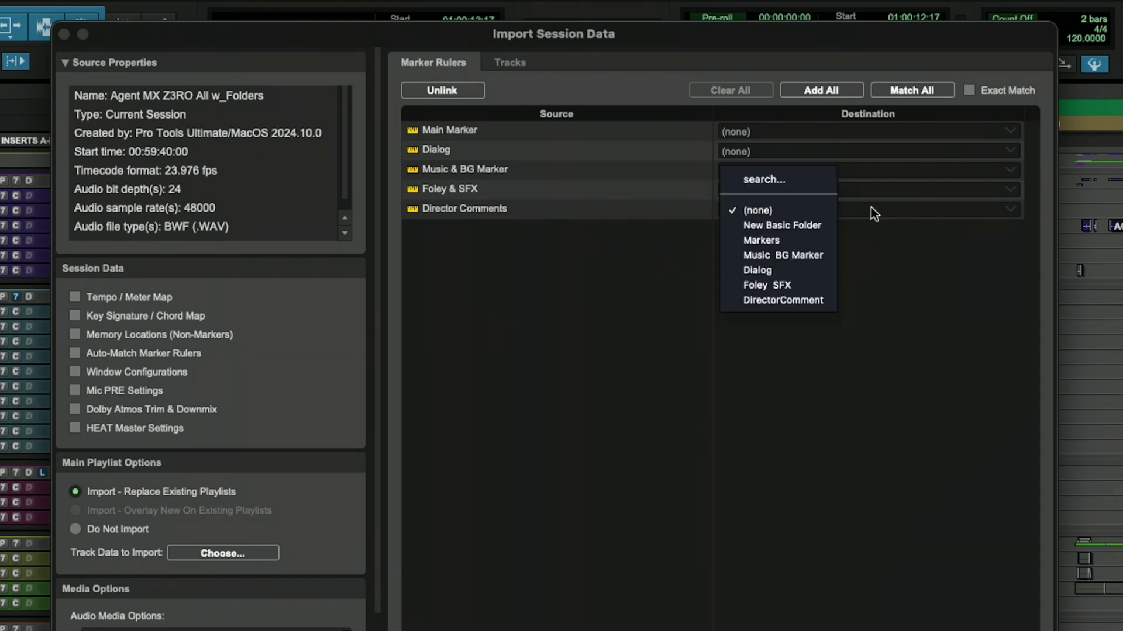
pyautogui.click(816, 298)
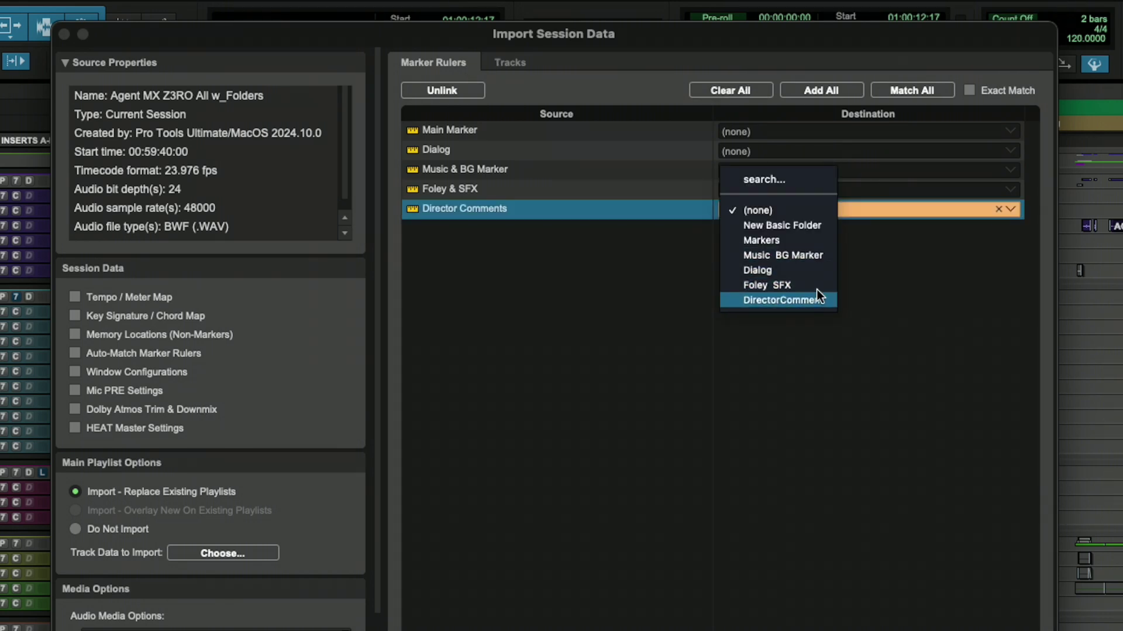
pyautogui.click(904, 88)
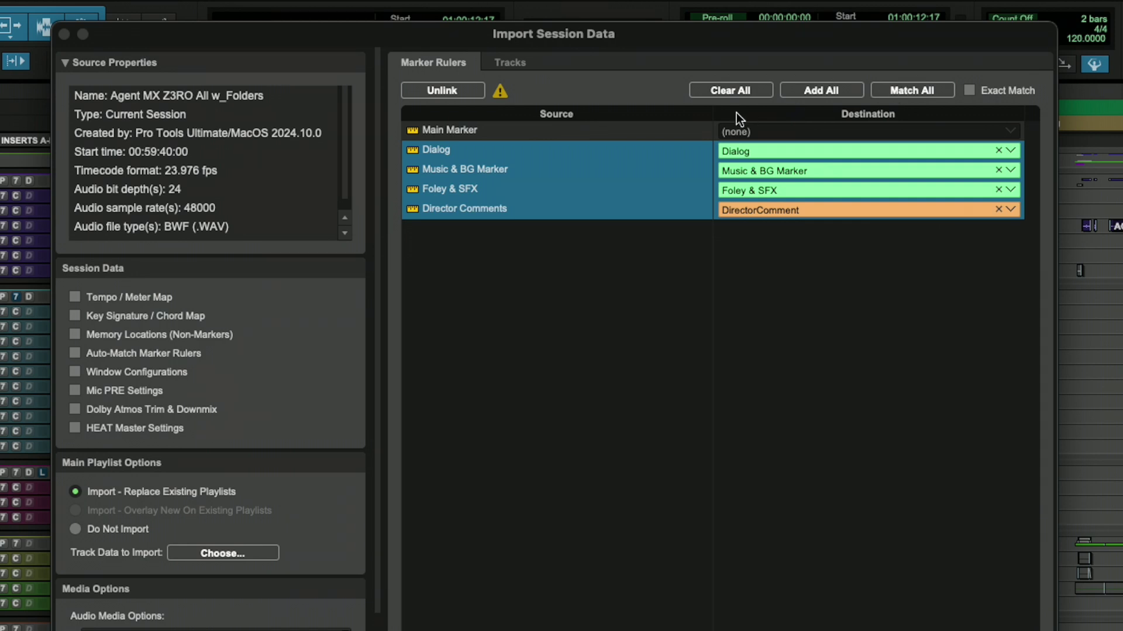
pyautogui.click(657, 129)
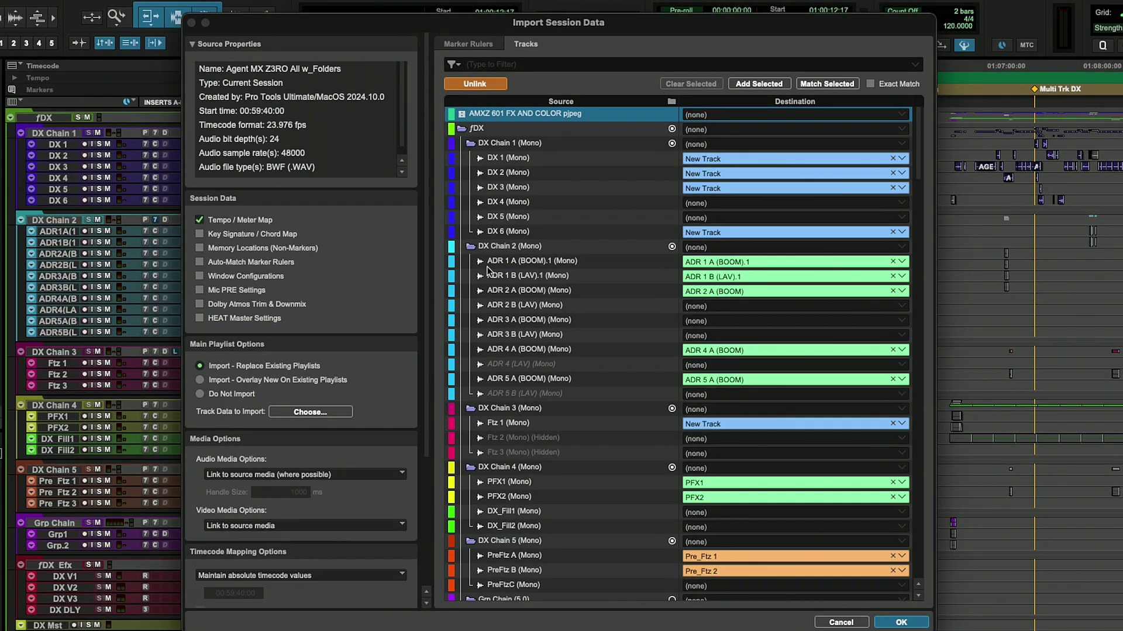
# Confirm Import Session Data and accept the frozen-track warning to complete the import
pyautogui.click(901, 623)
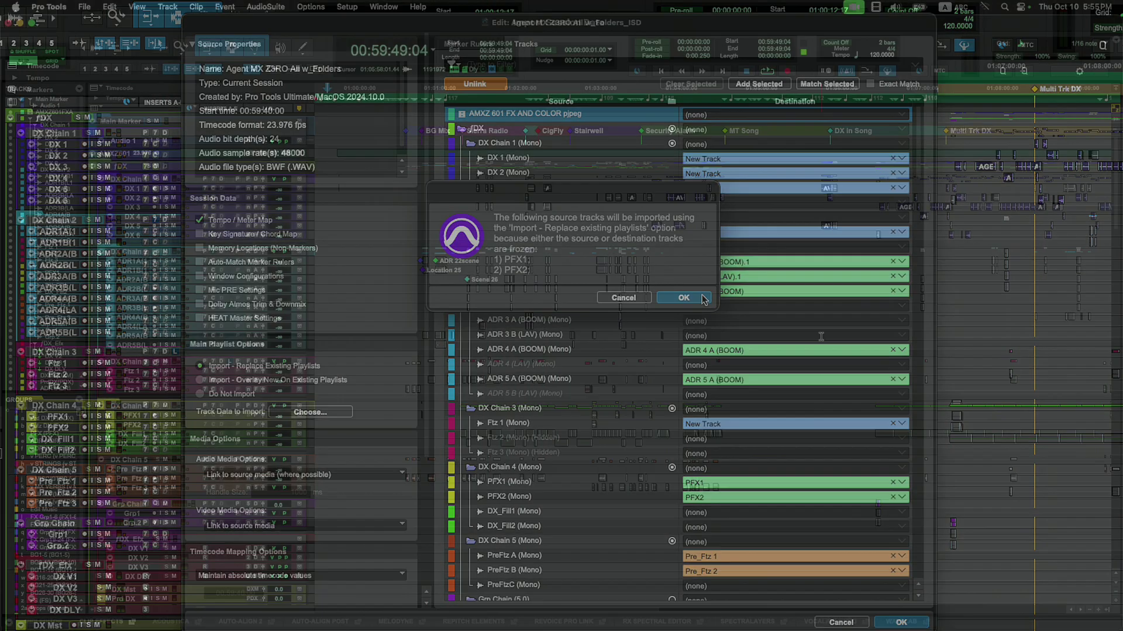
pyautogui.click(684, 297)
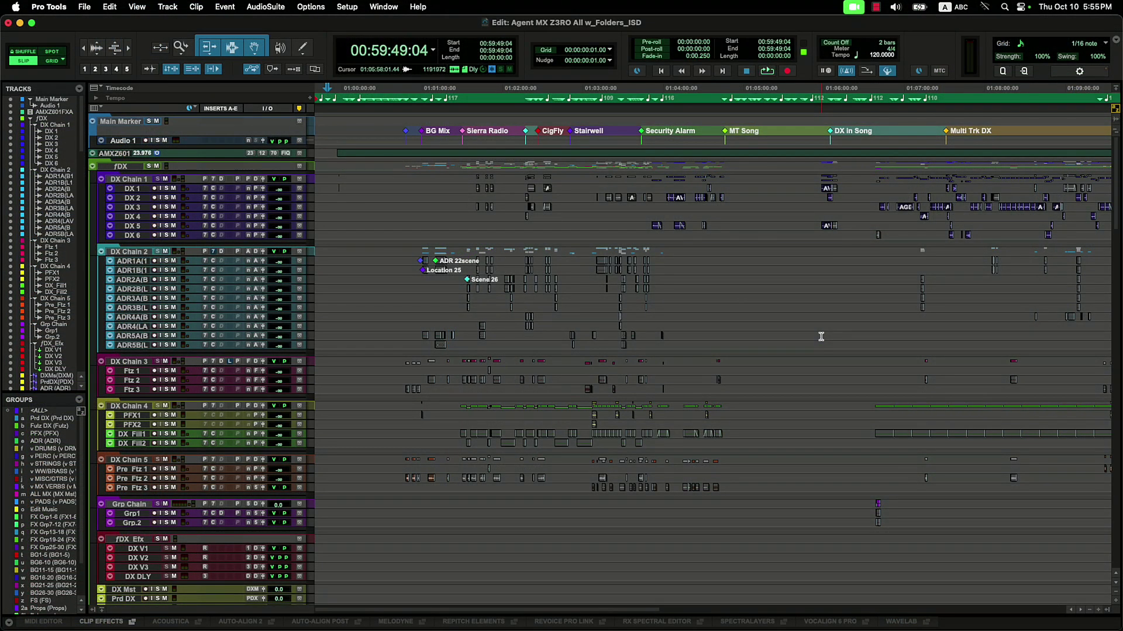